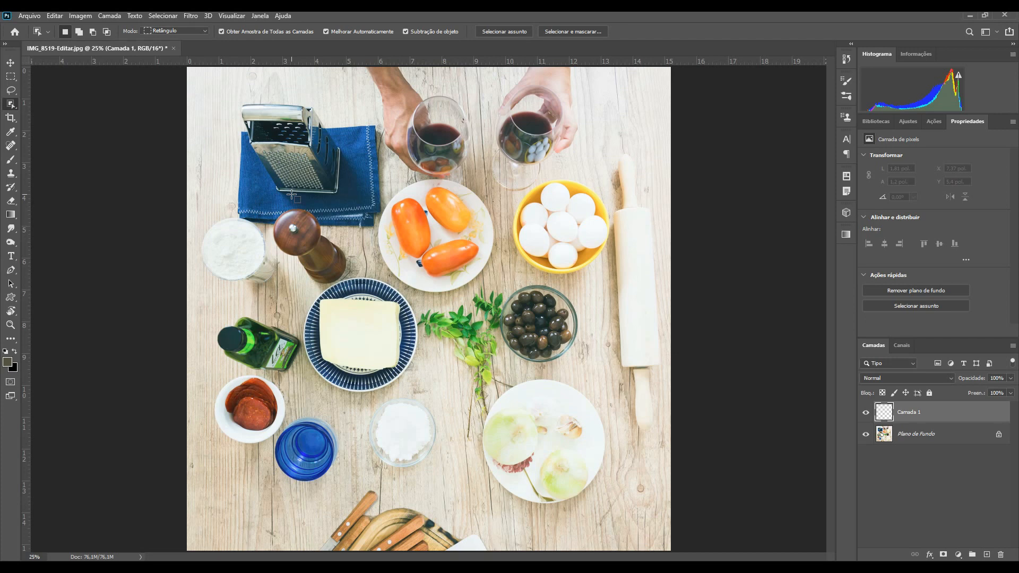
# Step: Select the tomato plate, egg bowl, blue-rimmed cheese plate and pepper mill in turn by framing each with rectangular Object Selection
pyautogui.moveTo(360, 180); pyautogui.dragTo(578, 364)
pyautogui.moveTo(490, 161); pyautogui.dragTo(615, 283)
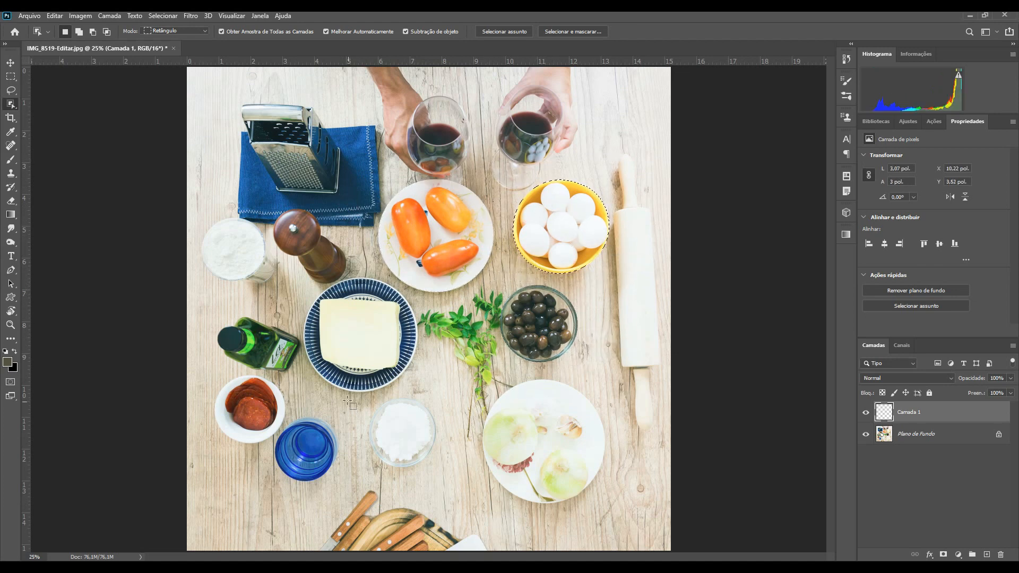
pyautogui.moveTo(297, 262); pyautogui.dragTo(431, 399)
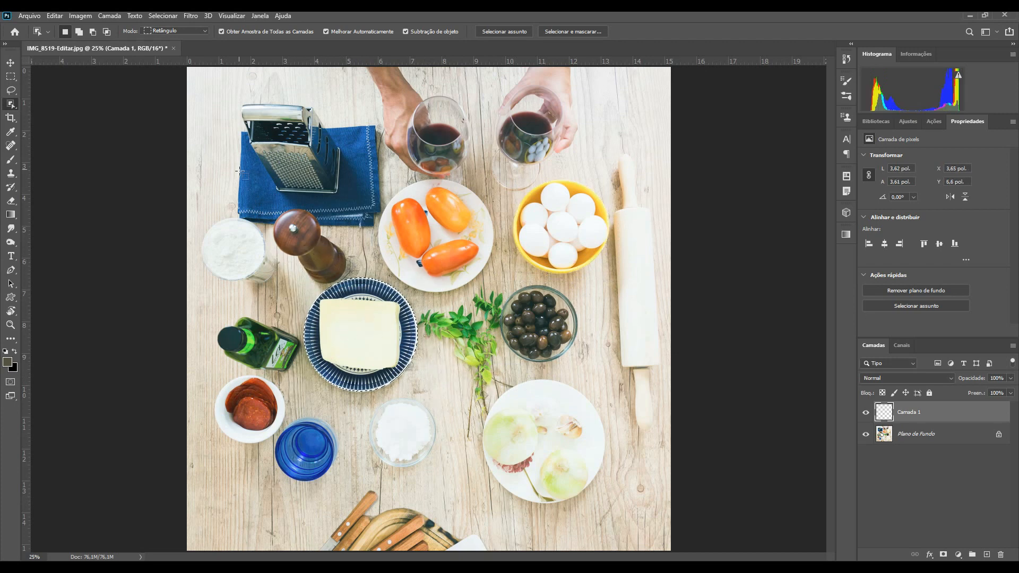
pyautogui.moveTo(271, 206); pyautogui.dragTo(359, 272)
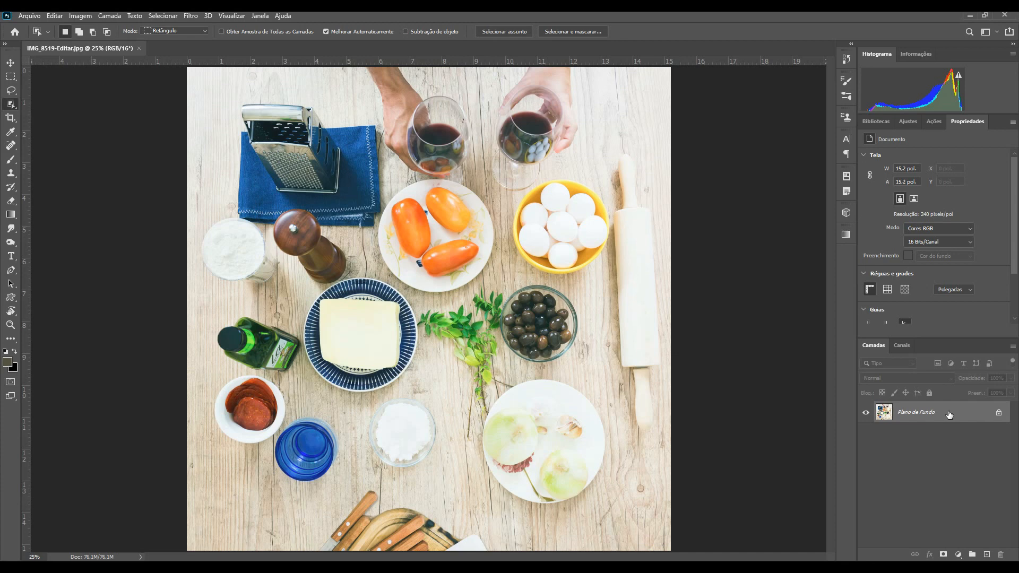
# Step: Switch to the Magic Wand tool and return to the Object Selection tool
pyautogui.rightClick(11, 106)
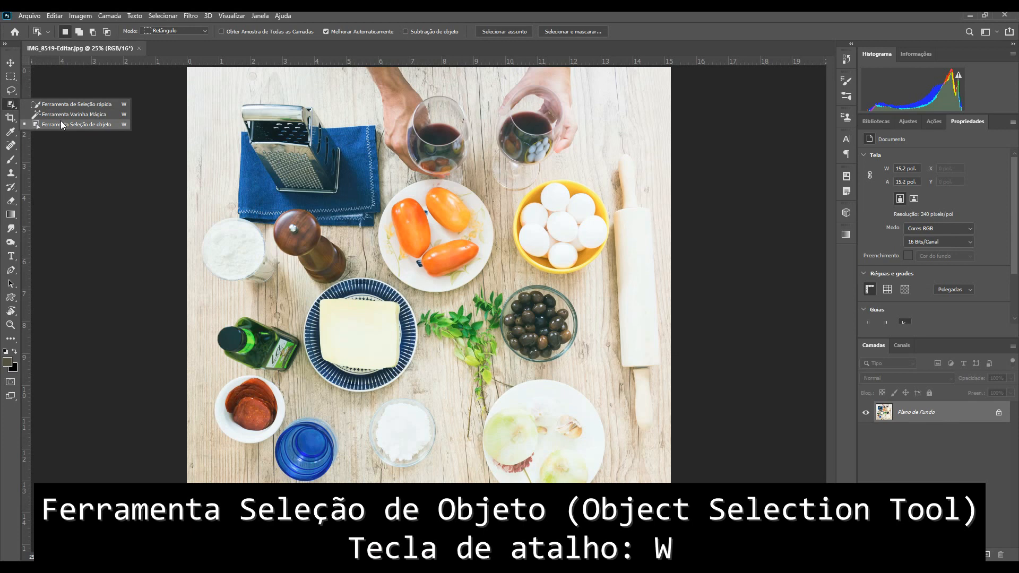
pyautogui.click(53, 115)
pyautogui.rightClick(12, 110)
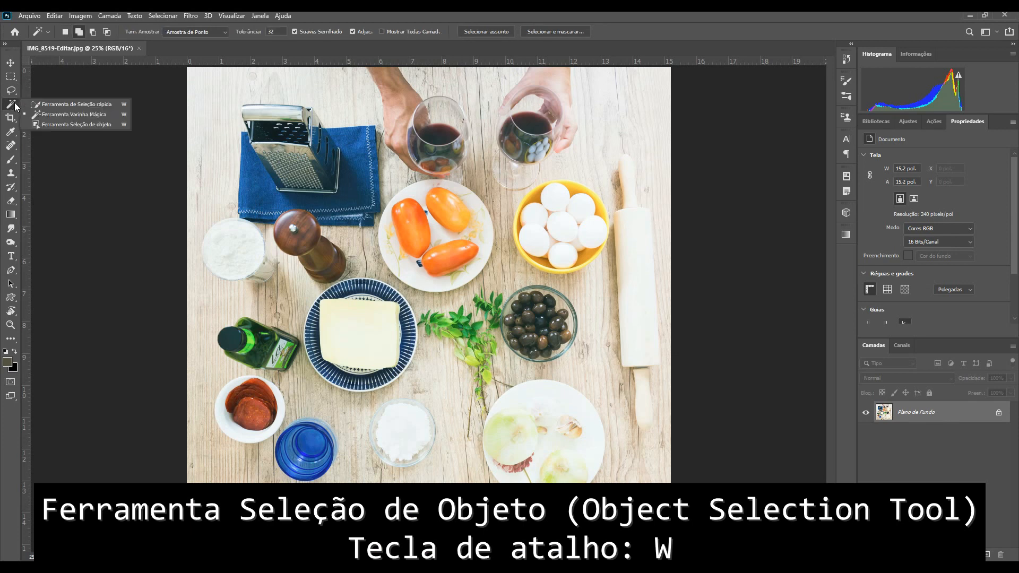
pyautogui.click(40, 117)
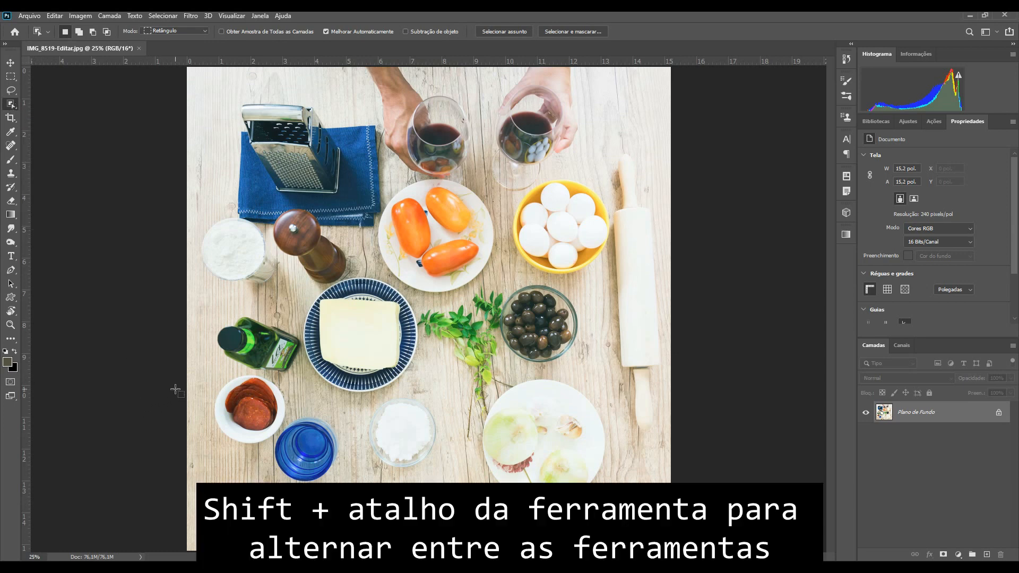
# Step: Cycle repeatedly through the Quick Selection, Magic Wand and Object Selection tools, ending on Object Selection
pyautogui.hotkey('shift', 'w')
pyautogui.hotkey('shift', 'w')
pyautogui.hotkey('shift', 'w')
pyautogui.hotkey('shift', 'w')
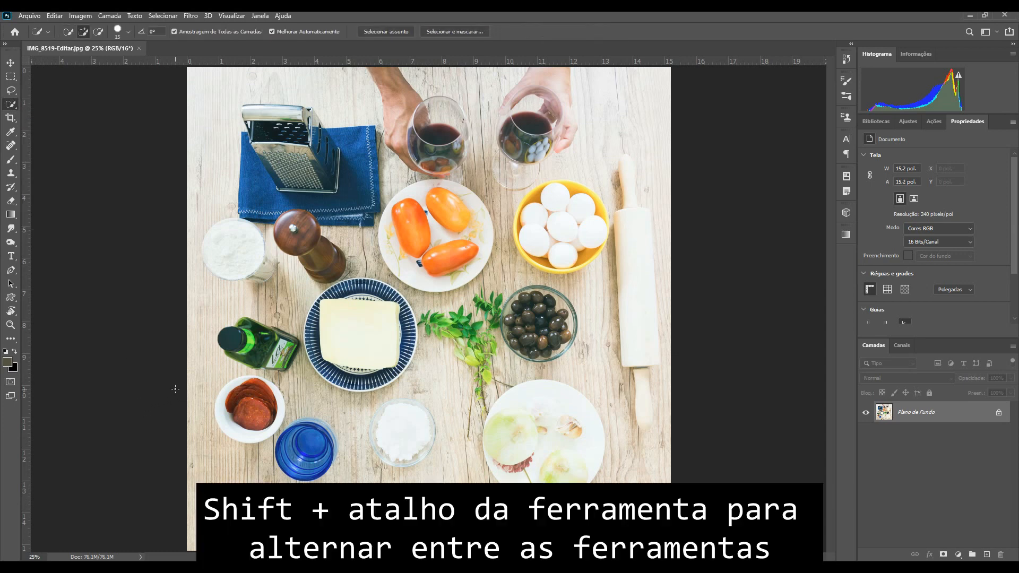
pyautogui.hotkey('shift', 'w')
pyautogui.hotkey('shift', 'w')
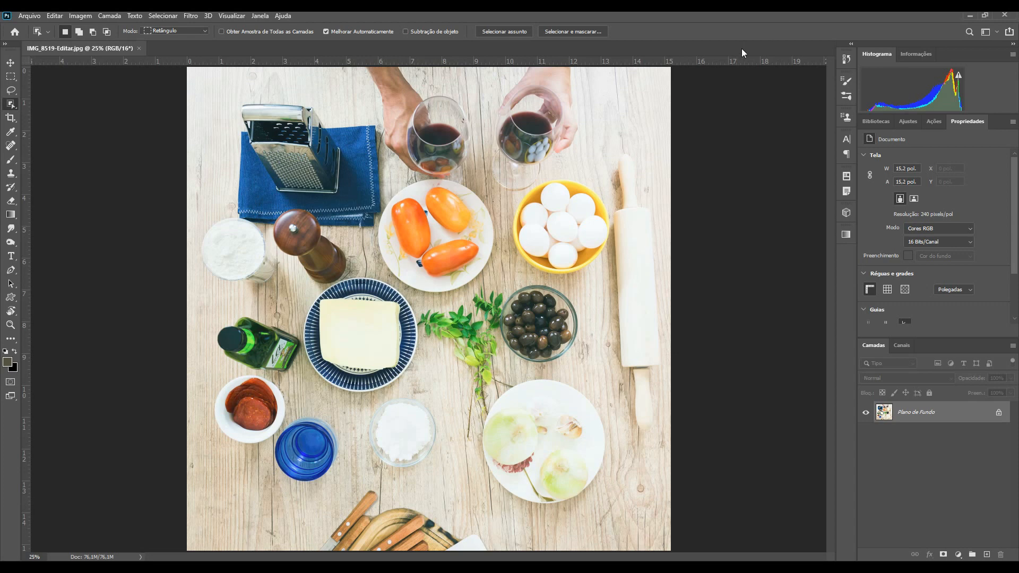
# Step: Keep the Object Selection mode on Retângulo and select the pepper mill, followed by the blue-rimmed cheese plate
pyautogui.click(184, 31)
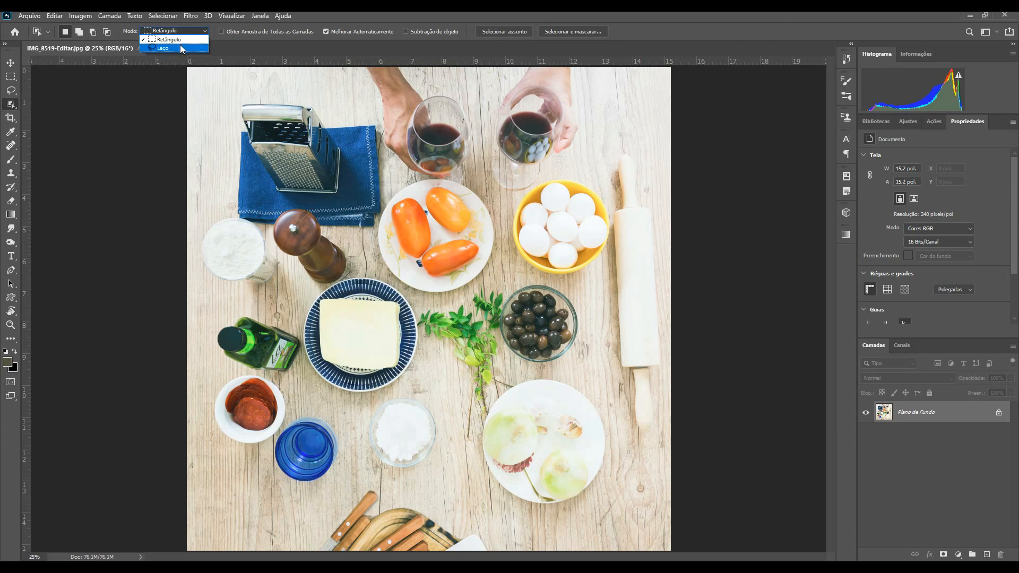
pyautogui.click(186, 38)
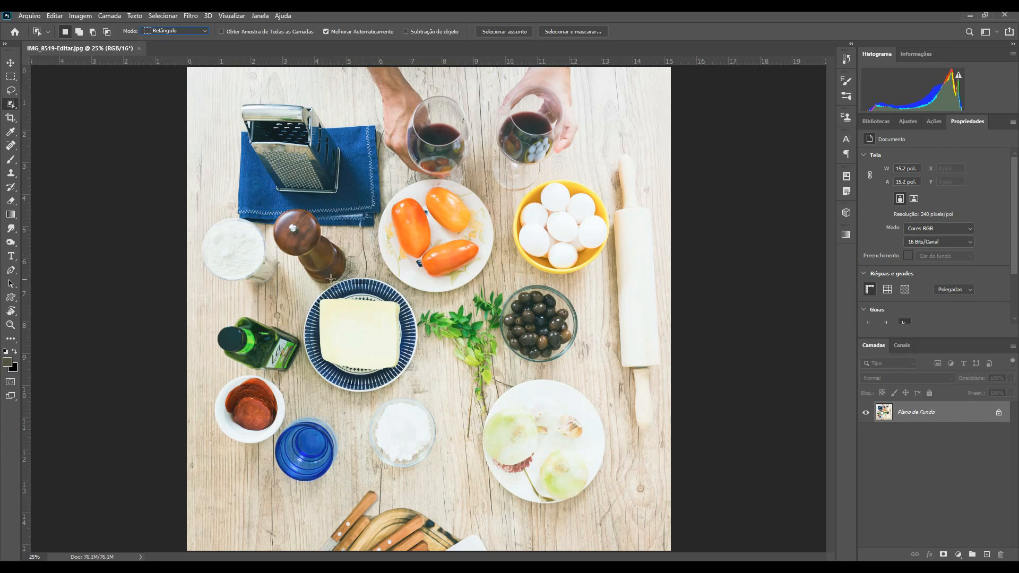
pyautogui.moveTo(264, 204); pyautogui.dragTo(361, 289)
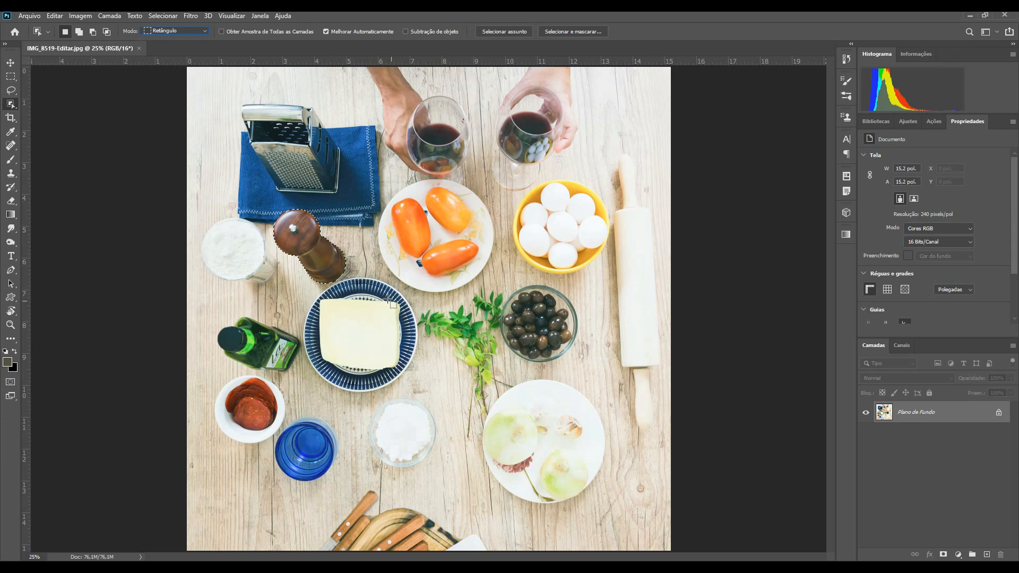
pyautogui.moveTo(283, 274); pyautogui.dragTo(443, 406)
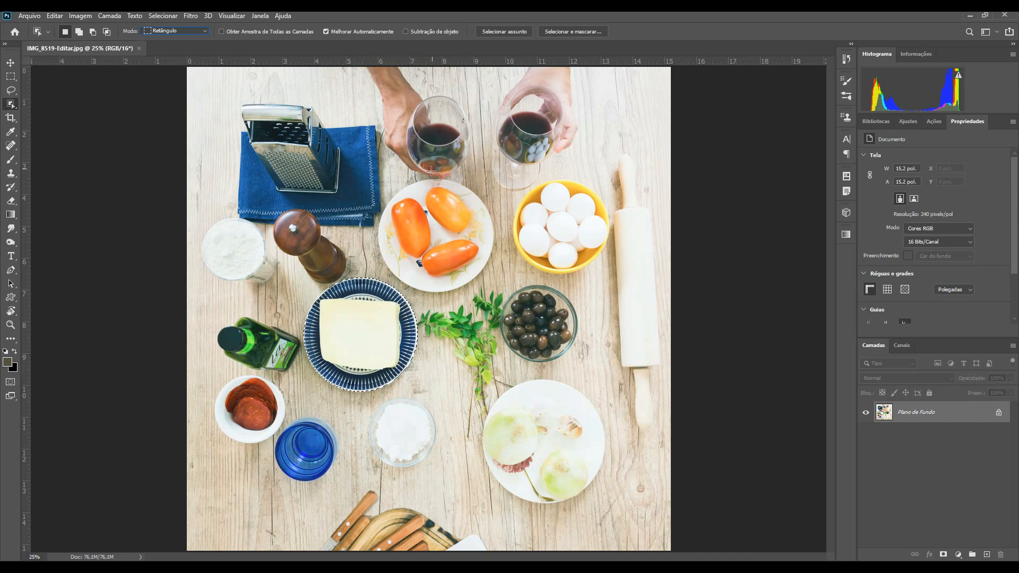
# Step: Select the photo's subject automatically with Assunto and clear the selection
pyautogui.click(504, 32)
pyautogui.click(174, 17)
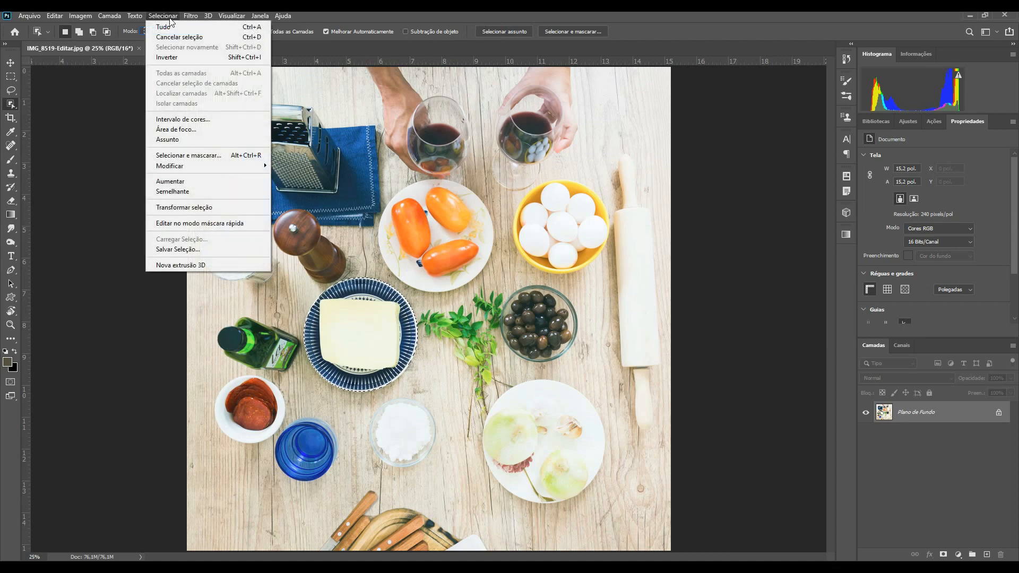
pyautogui.click(186, 141)
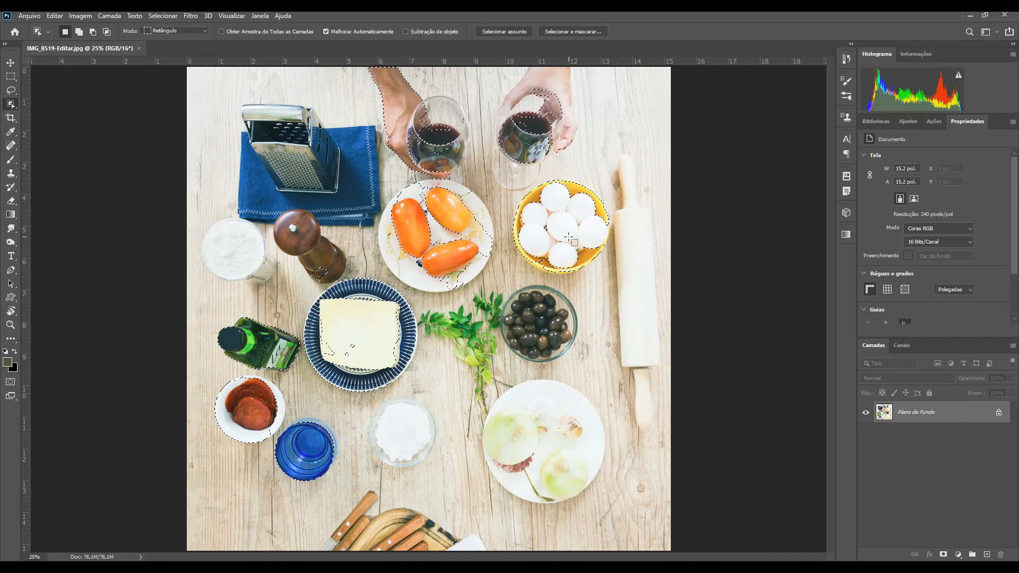
pyautogui.hotkey('ctrl', 'd')
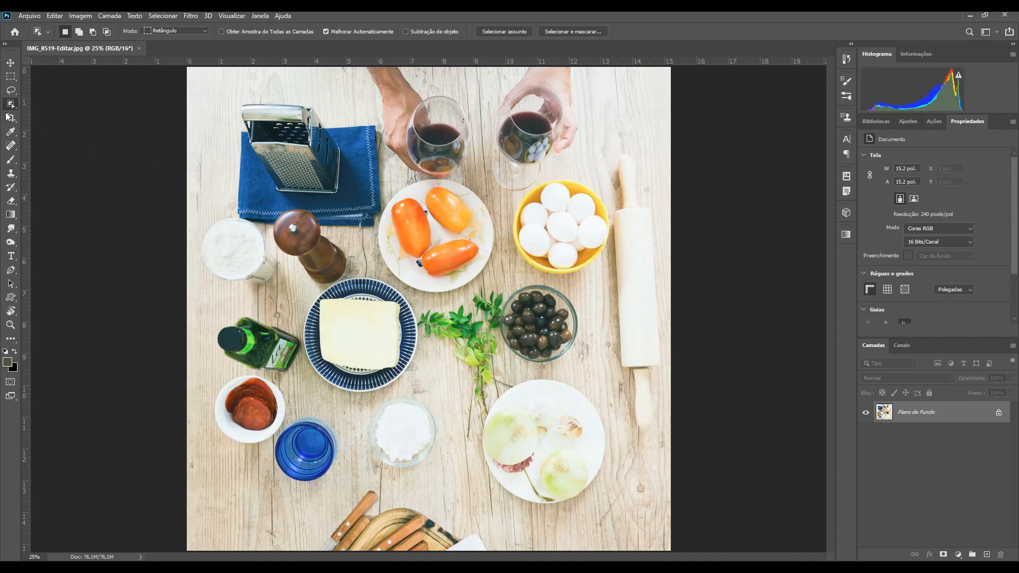
# Step: Set the Object Selection mode to Laço and select the green bottle by drawing loosely around it
pyautogui.click(176, 30)
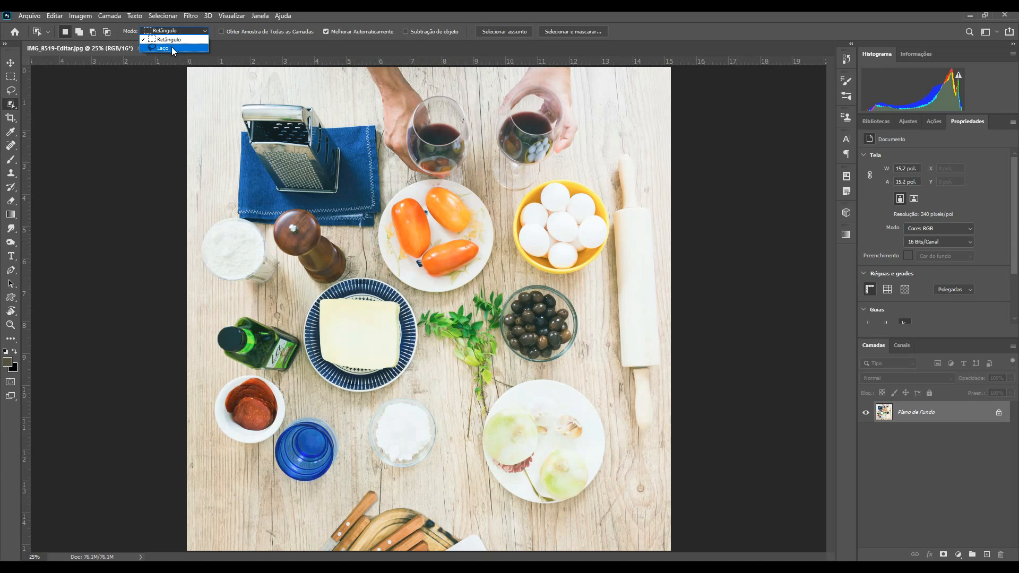
pyautogui.click(171, 47)
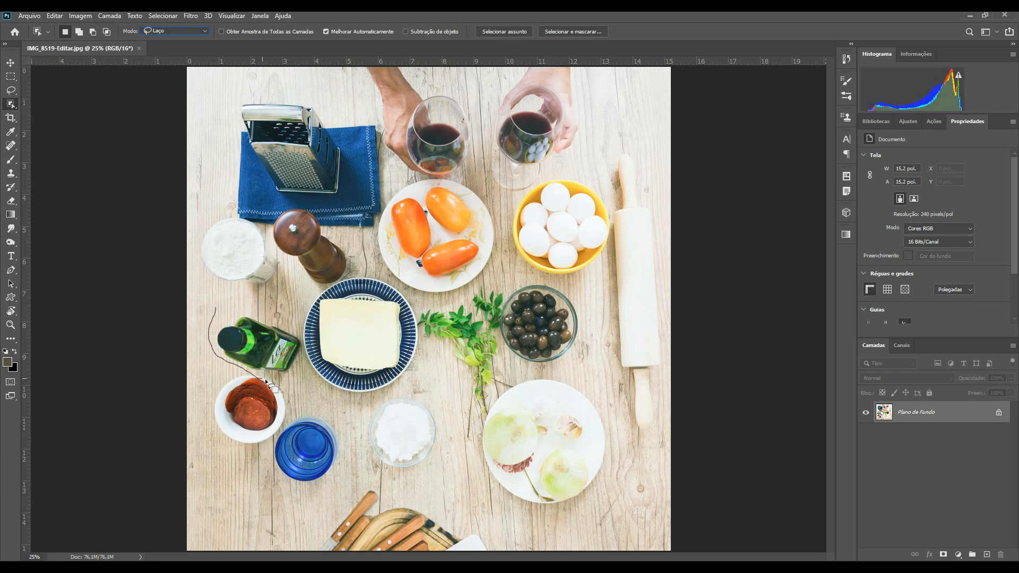
pyautogui.moveTo(303, 372); pyautogui.dragTo(306, 344)
pyautogui.moveTo(260, 308); pyautogui.dragTo(216, 307)
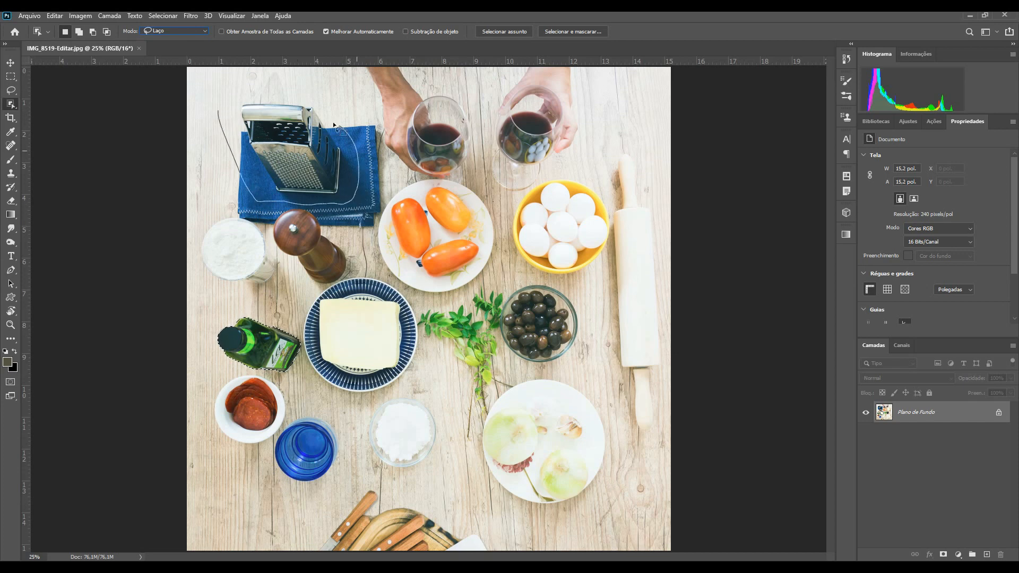
# Step: Lasso the grater and the wine glass nearest to it as separate object selections, and clear the selection
pyautogui.moveTo(340, 129)
pyautogui.mouseDown()
pyautogui.moveTo(305, 93)
pyautogui.moveTo(250, 86)
pyautogui.moveTo(221, 116)
pyautogui.mouseUp()
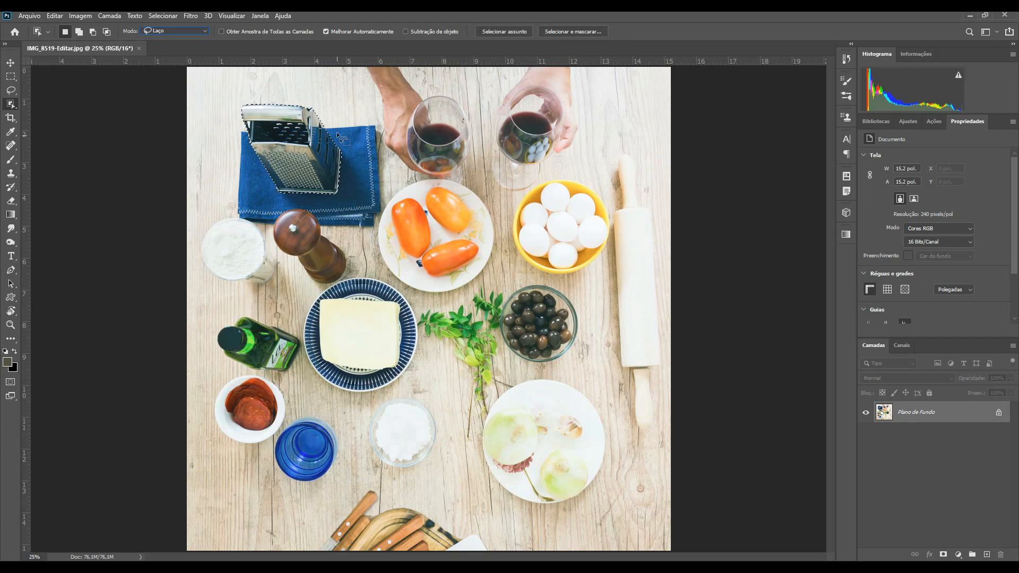
pyautogui.moveTo(298, 154); pyautogui.dragTo(435, 141)
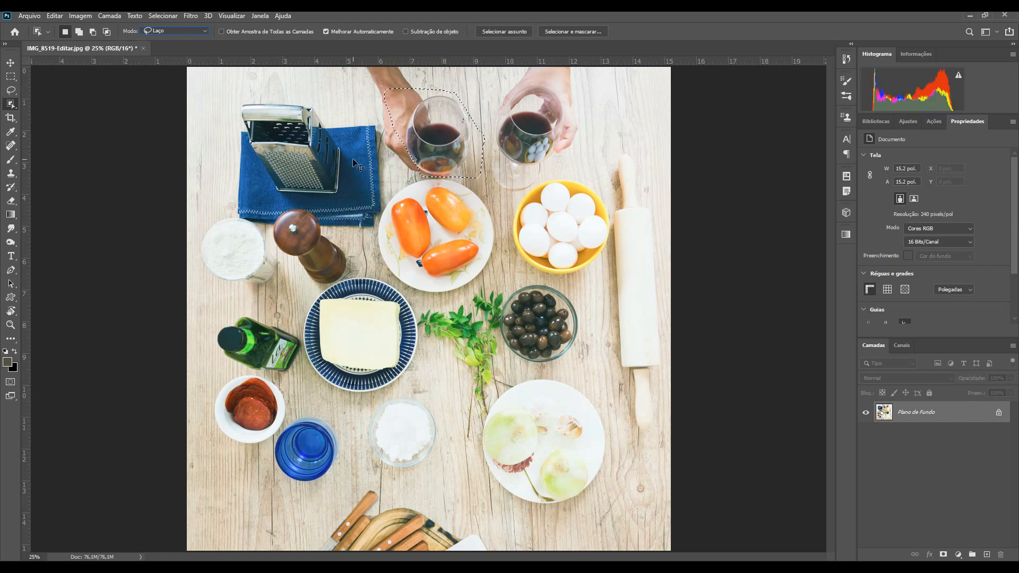
pyautogui.hotkey('ctrl', 'd')
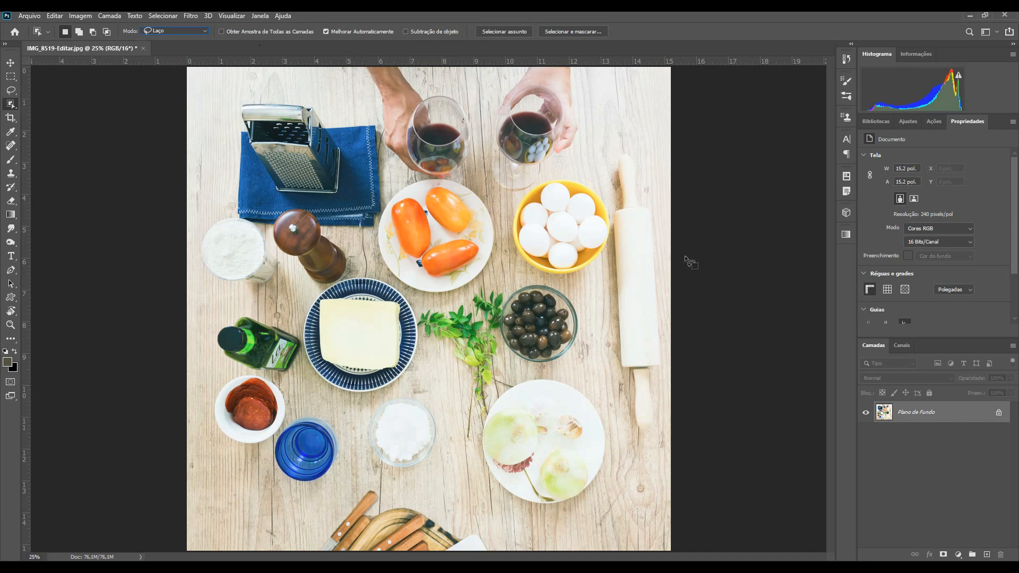
# Step: Add a new empty layer and try to lasso the tomato plate with Object Selection from that layer
pyautogui.click(987, 555)
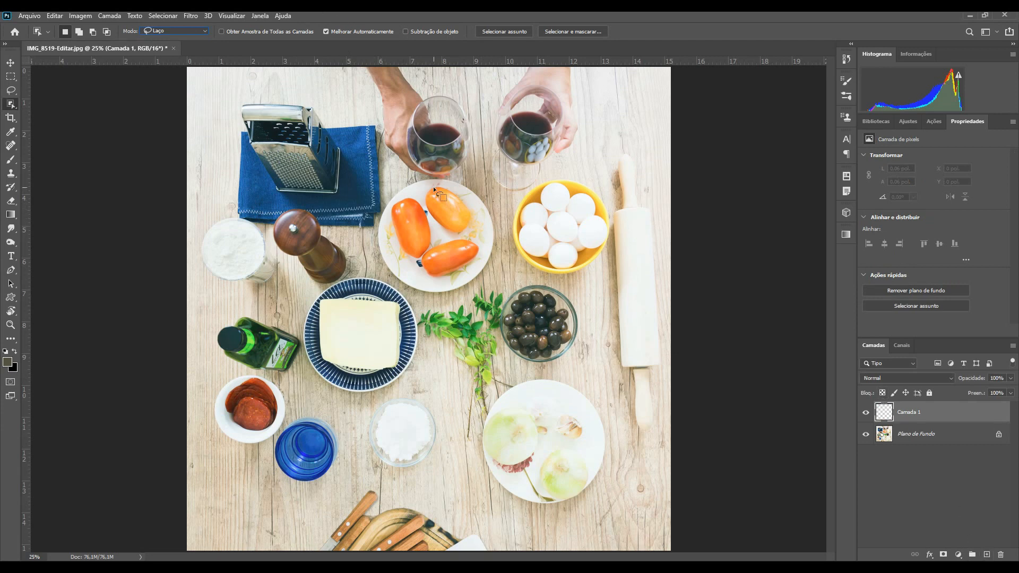
pyautogui.moveTo(385, 177)
pyautogui.mouseDown()
pyautogui.moveTo(362, 245)
pyautogui.moveTo(427, 319)
pyautogui.moveTo(529, 273)
pyautogui.mouseUp()
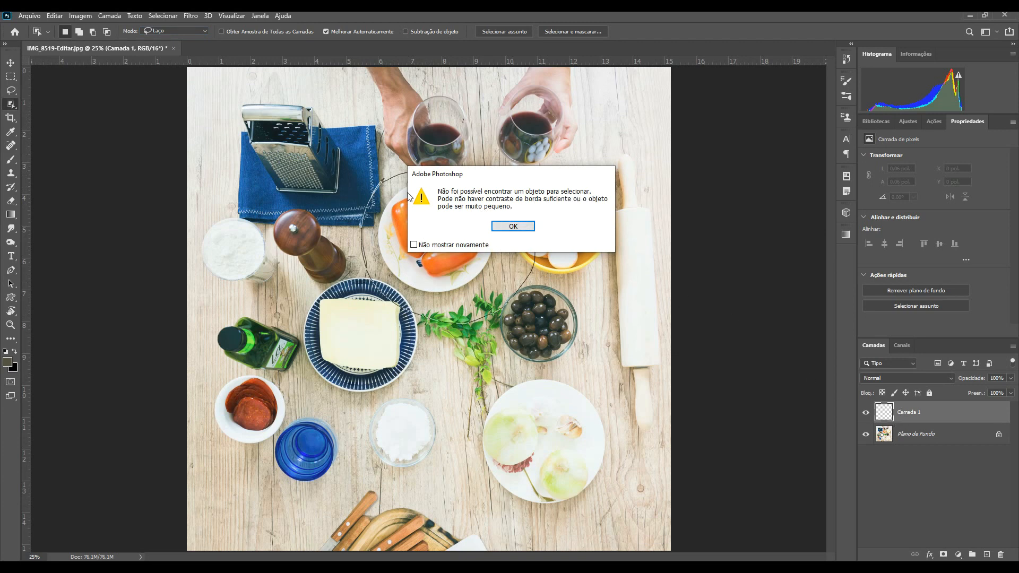
pyautogui.click(507, 225)
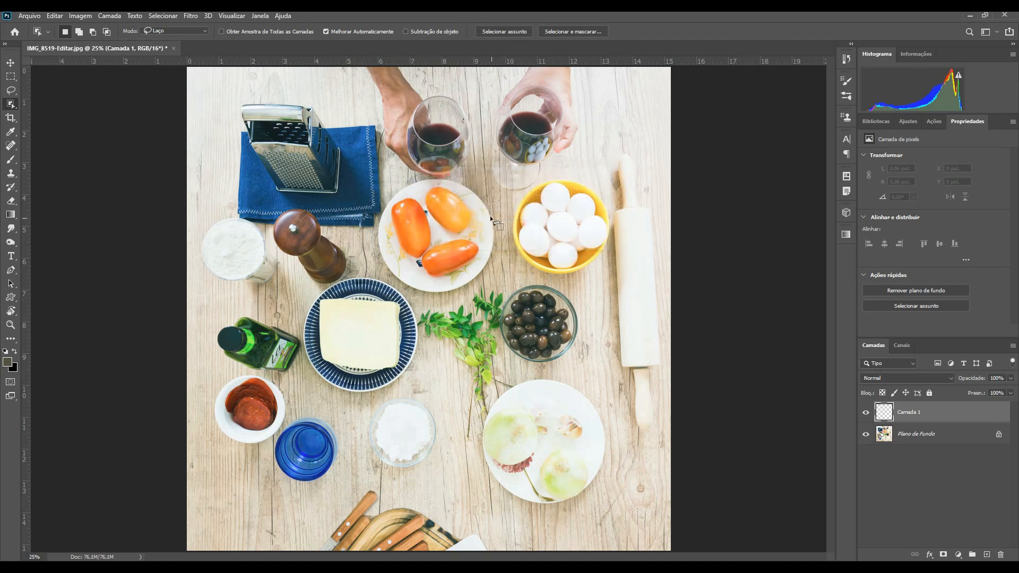
# Step: Enable Obter Amostra de Todas as Camadas and select the tomato plate by lassoing around it
pyautogui.click(257, 32)
pyautogui.moveTo(376, 202)
pyautogui.mouseDown()
pyautogui.moveTo(398, 276)
pyautogui.moveTo(469, 297)
pyautogui.moveTo(493, 210)
pyautogui.mouseUp()
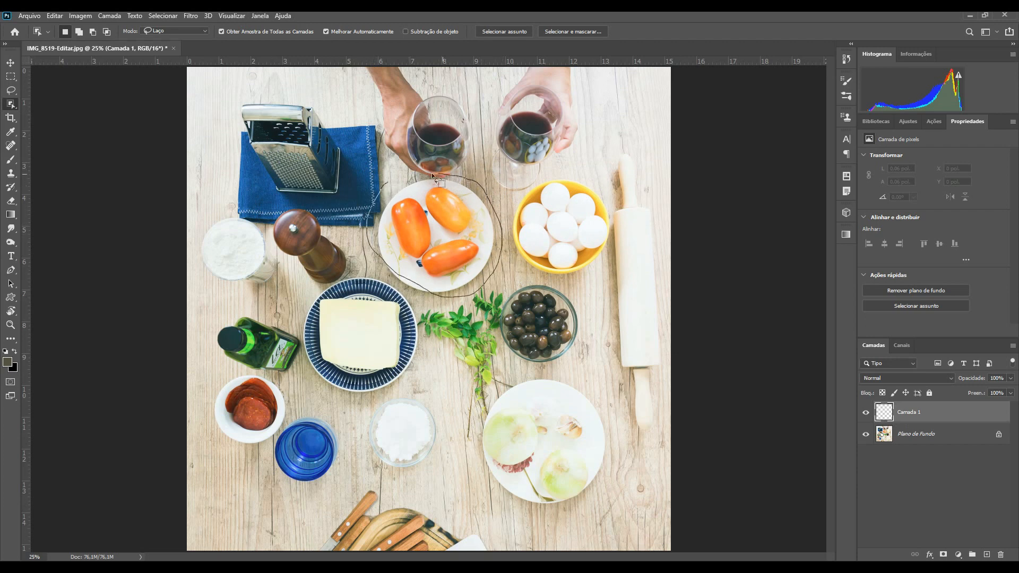
pyautogui.moveTo(384, 208); pyautogui.dragTo(386, 210)
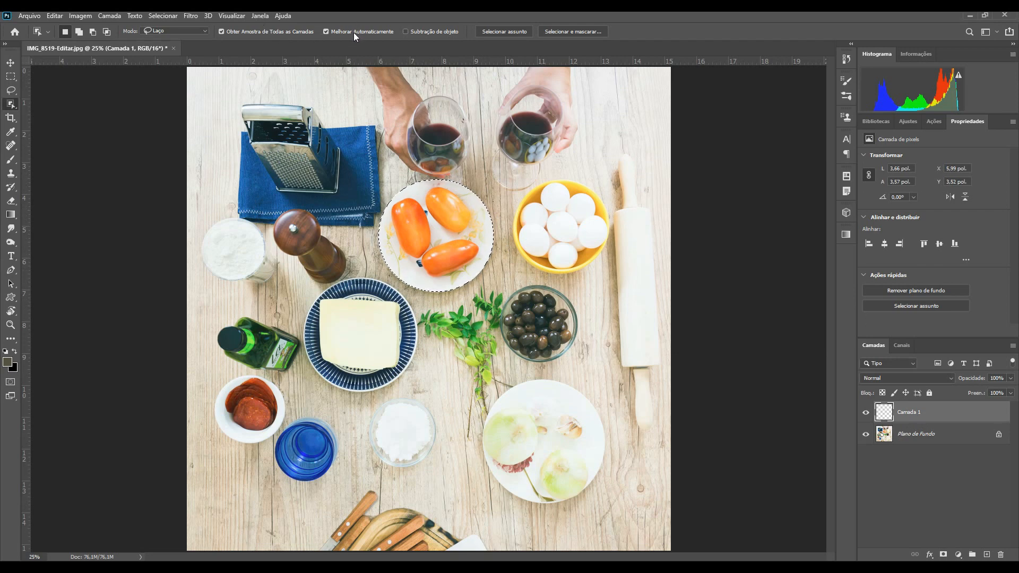
# Step: Switch to the Quick Selection tool and return to the Object Selection tool
pyautogui.rightClick(12, 105)
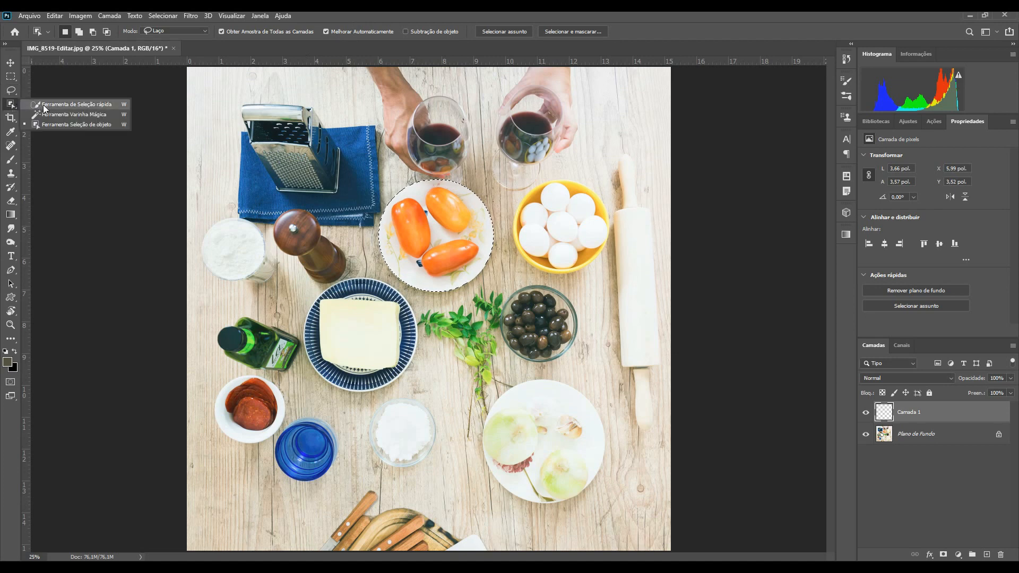
pyautogui.click(38, 110)
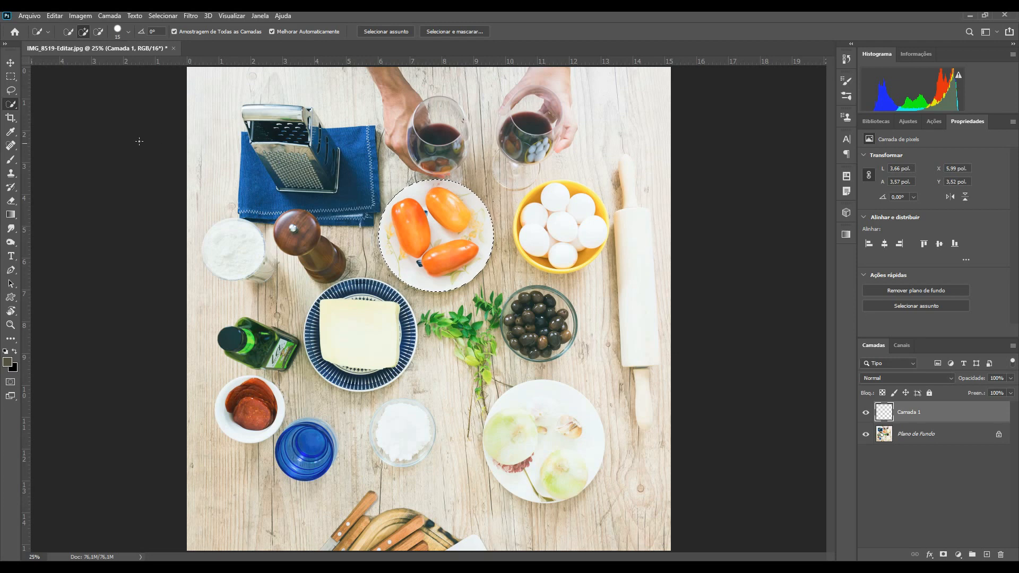
pyautogui.rightClick(10, 105)
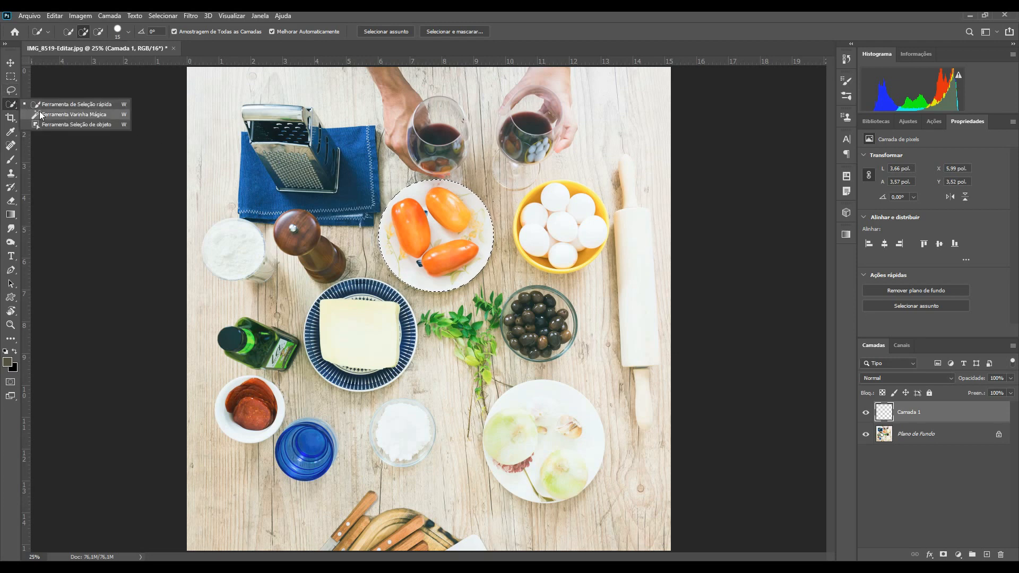
pyautogui.click(52, 123)
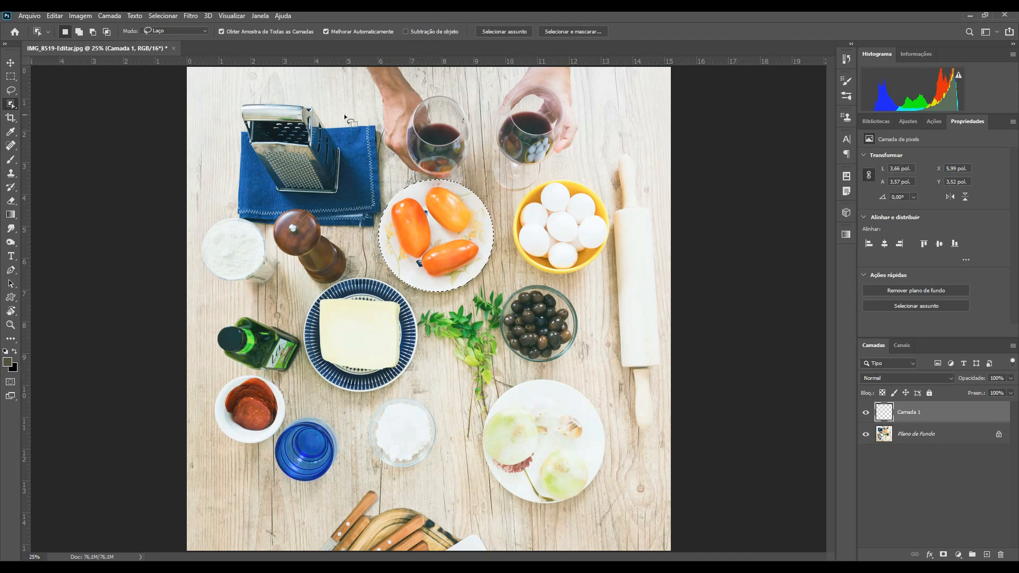
# Step: Set the Object Selection mode to Retângulo, and try framing areas between the tomatoes on the selected plate, undoing each attempt
pyautogui.click(179, 30)
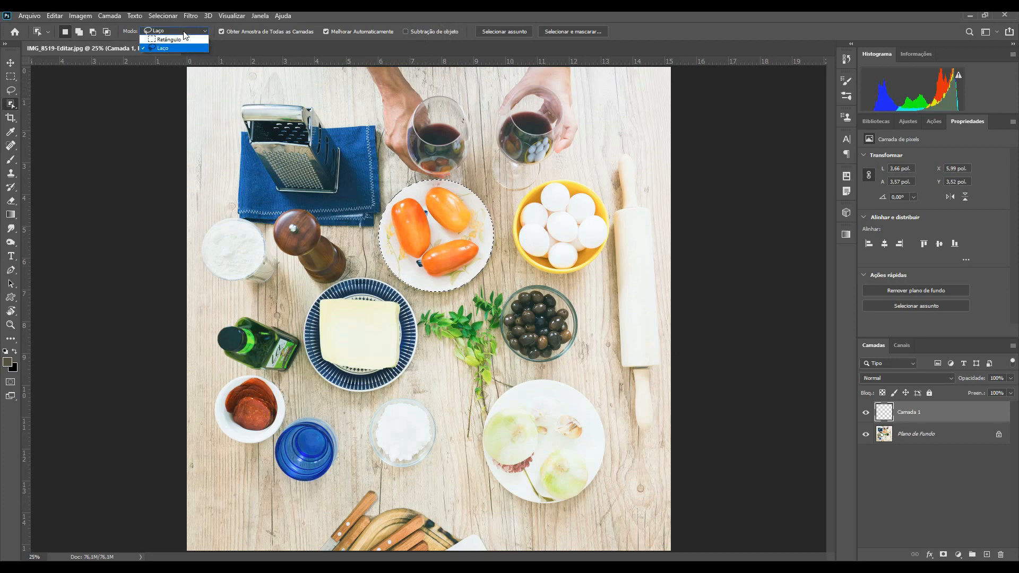
pyautogui.click(183, 39)
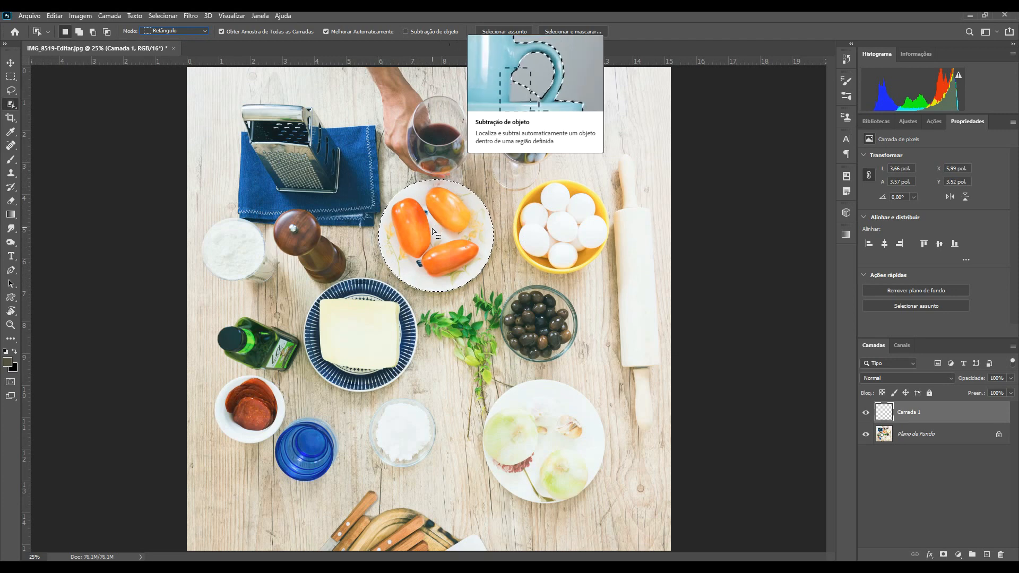
pyautogui.moveTo(438, 233); pyautogui.dragTo(448, 239)
pyautogui.hotkey('ctrl', 'z')
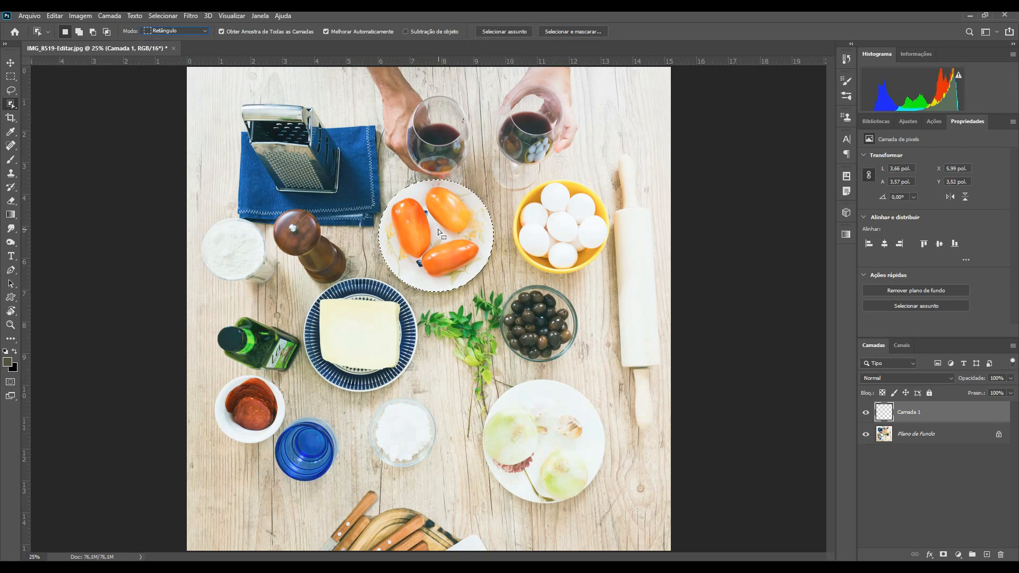
pyautogui.moveTo(420, 215); pyautogui.dragTo(468, 259)
pyautogui.hotkey('ctrl', 'z')
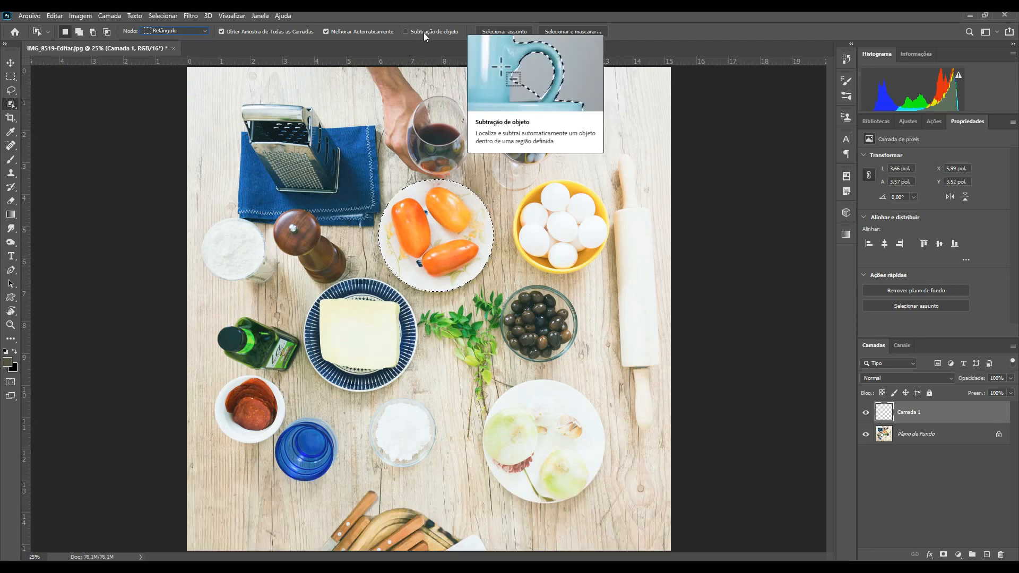
# Step: Enable Subtração de objeto, subtract the lowest tomato from the plate selection with a rectangle, and deselect
pyautogui.click(423, 32)
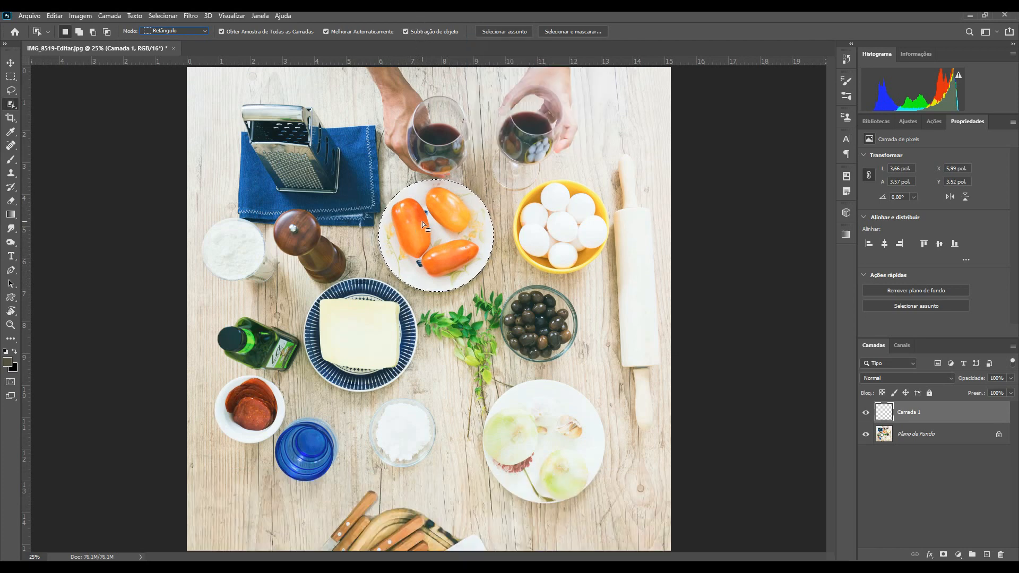
pyautogui.press('alt')
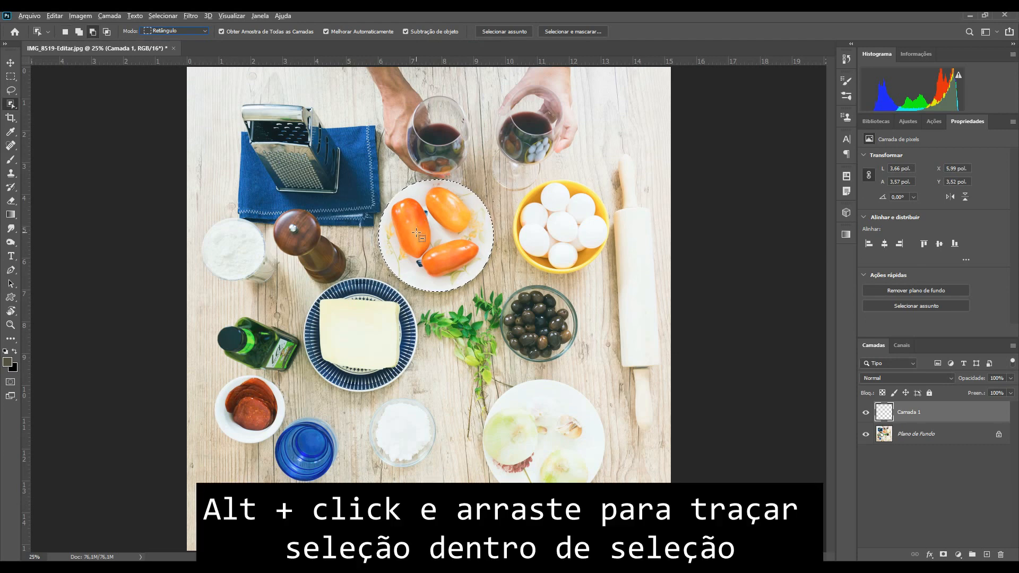
pyautogui.moveTo(418, 234); pyautogui.dragTo(482, 280)
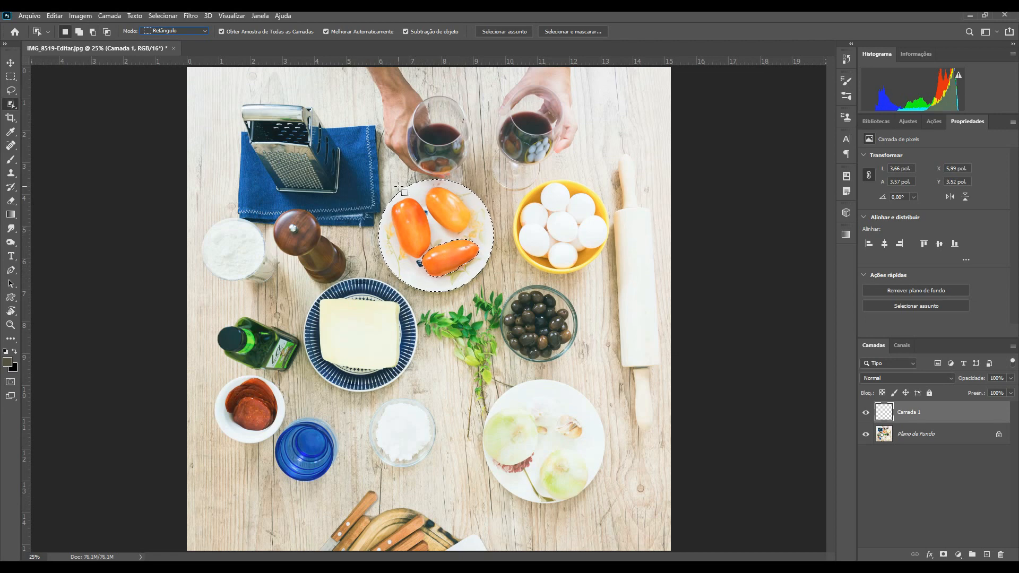
pyautogui.click(436, 284)
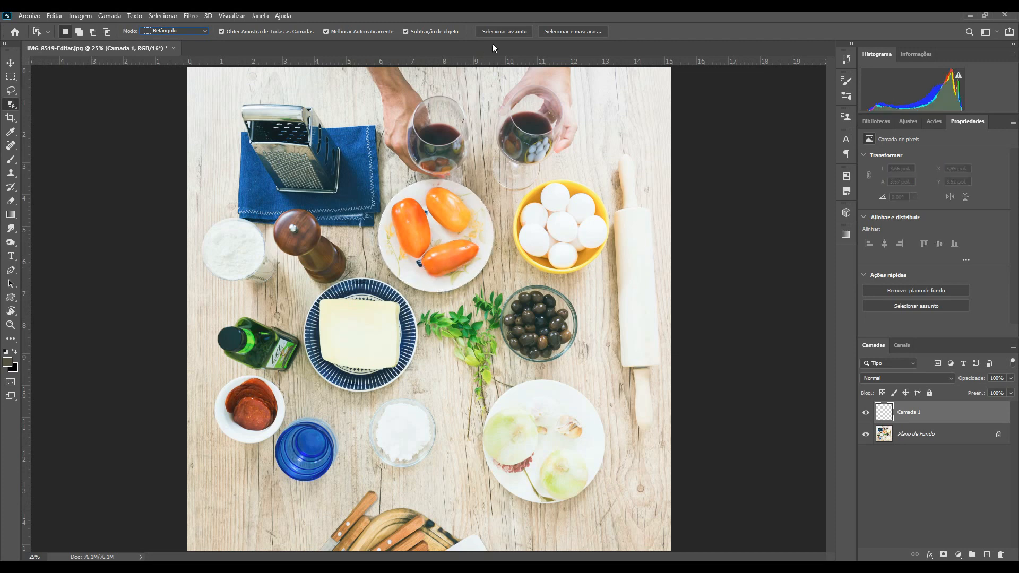
# Step: Select the tomato plate with a rectangle, preview it in Selecionar e mascarar, cancel the workspace, and deselect
pyautogui.click(173, 17)
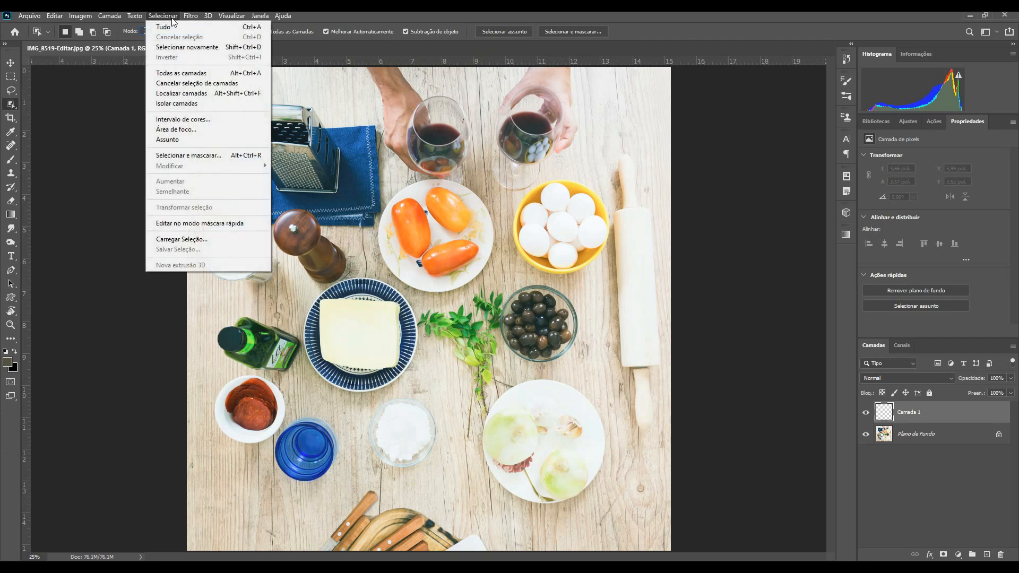
pyautogui.click(482, 18)
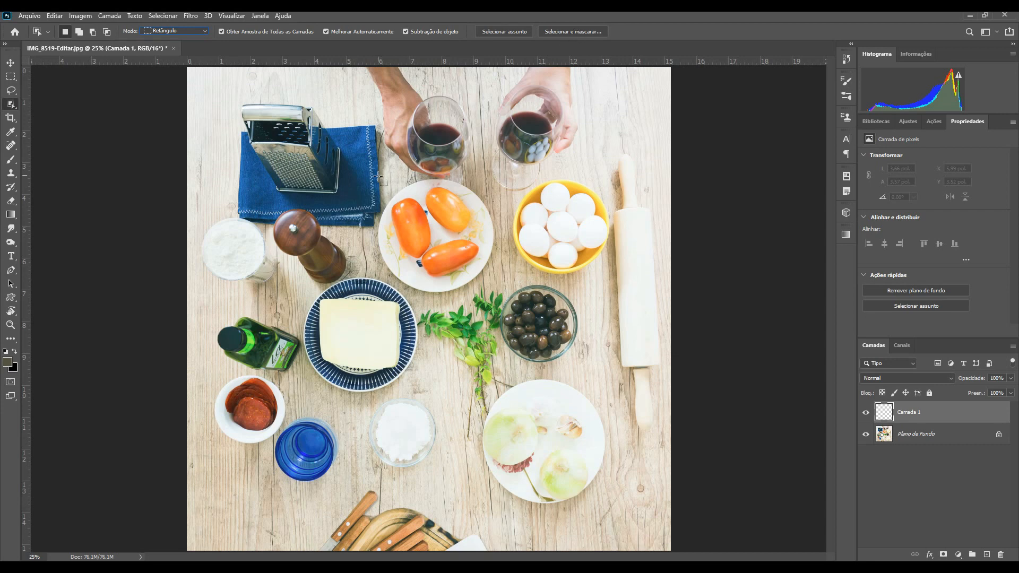
pyautogui.moveTo(378, 177); pyautogui.dragTo(495, 293)
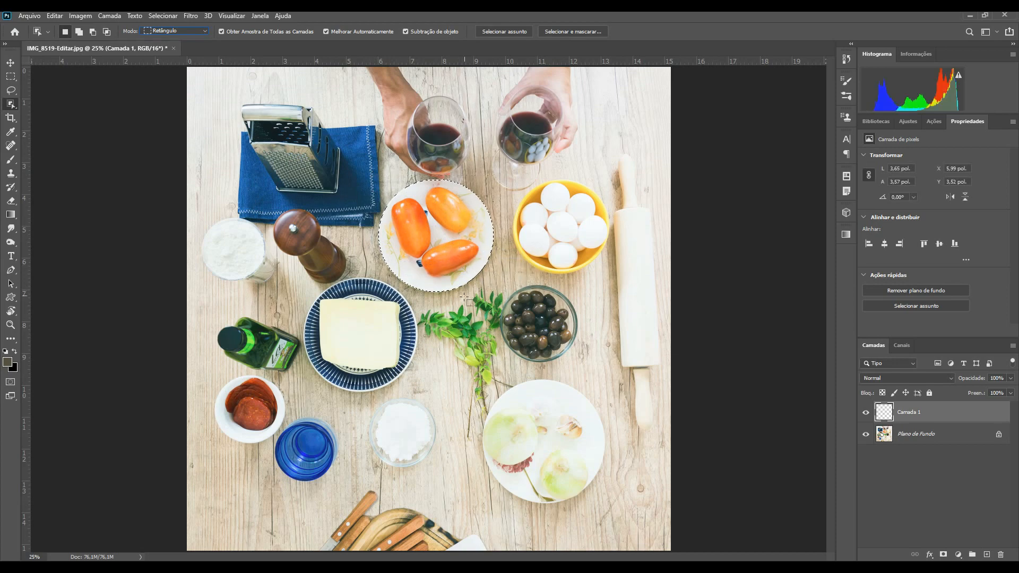
pyautogui.click(559, 30)
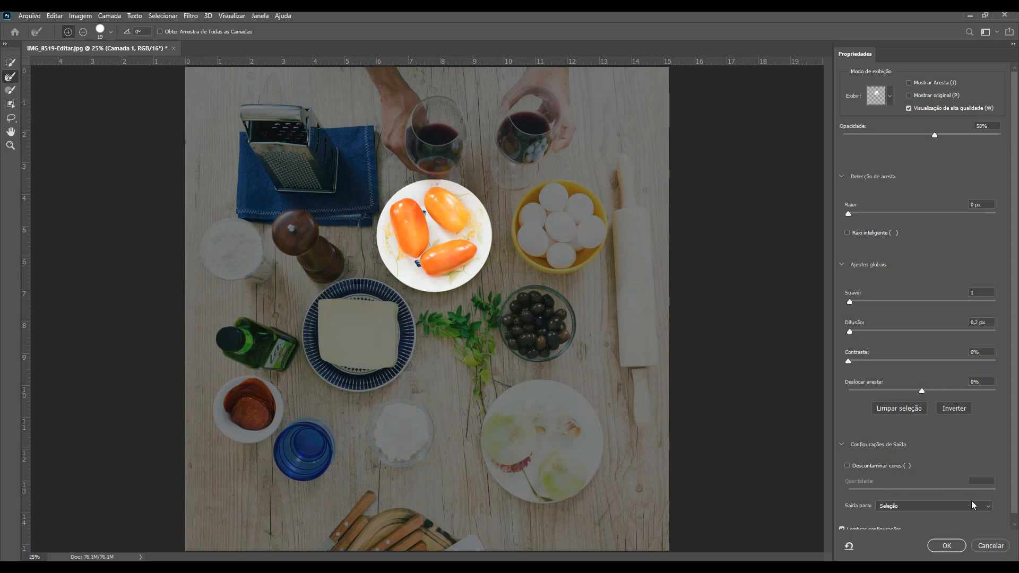
pyautogui.click(991, 547)
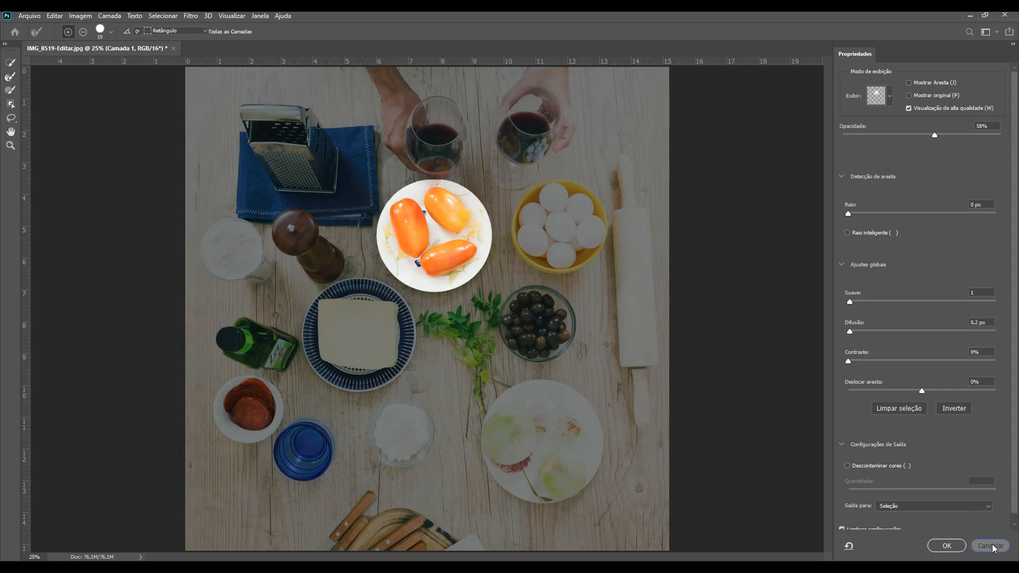
pyautogui.click(471, 299)
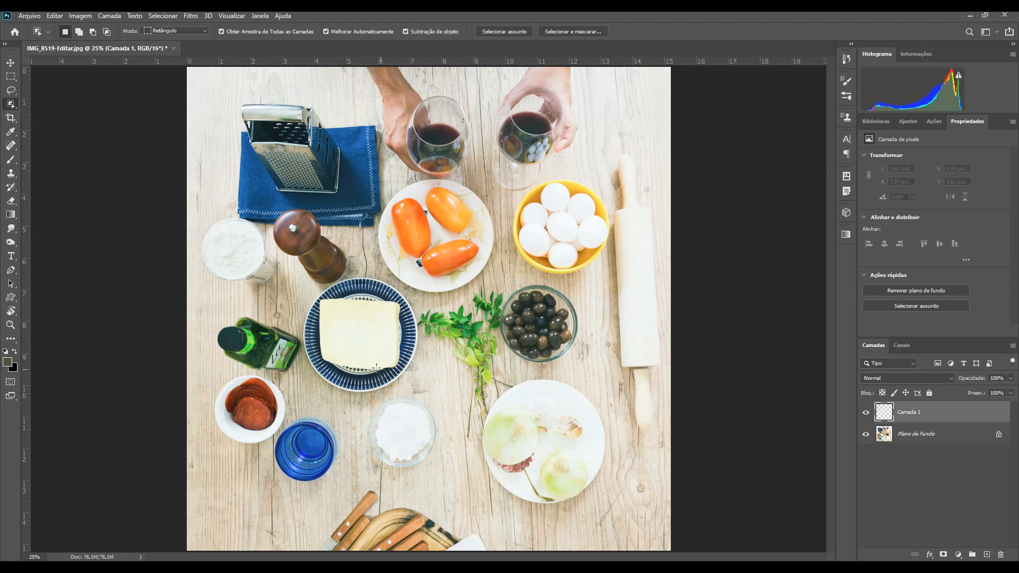
# Step: Select the butter plate, the olive bowl and the pepper mill one after another with rectangles, and clear the selection
pyautogui.moveTo(287, 273); pyautogui.dragTo(430, 390)
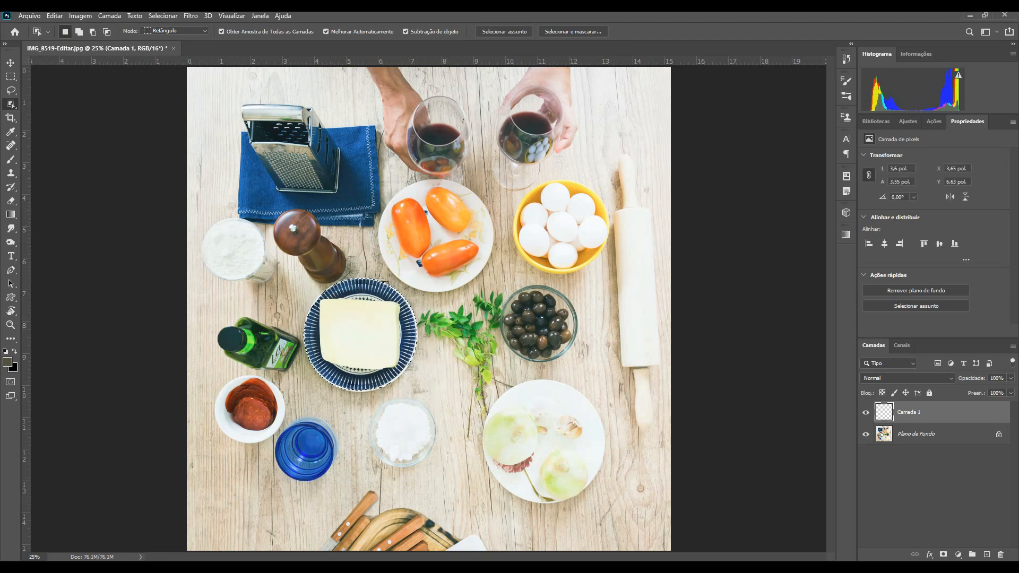
pyautogui.moveTo(494, 277); pyautogui.dragTo(573, 365)
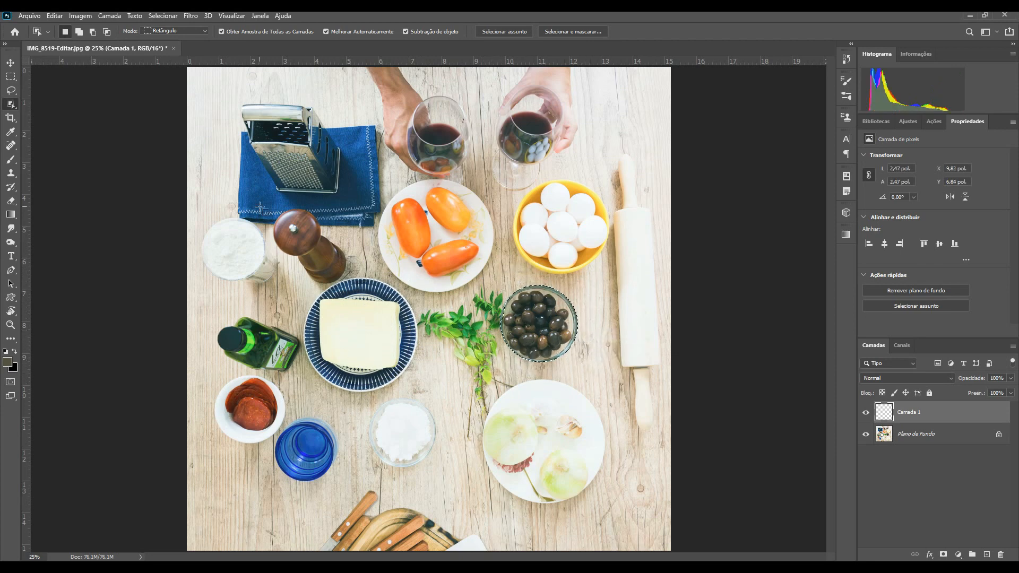
pyautogui.moveTo(258, 200); pyautogui.dragTo(359, 290)
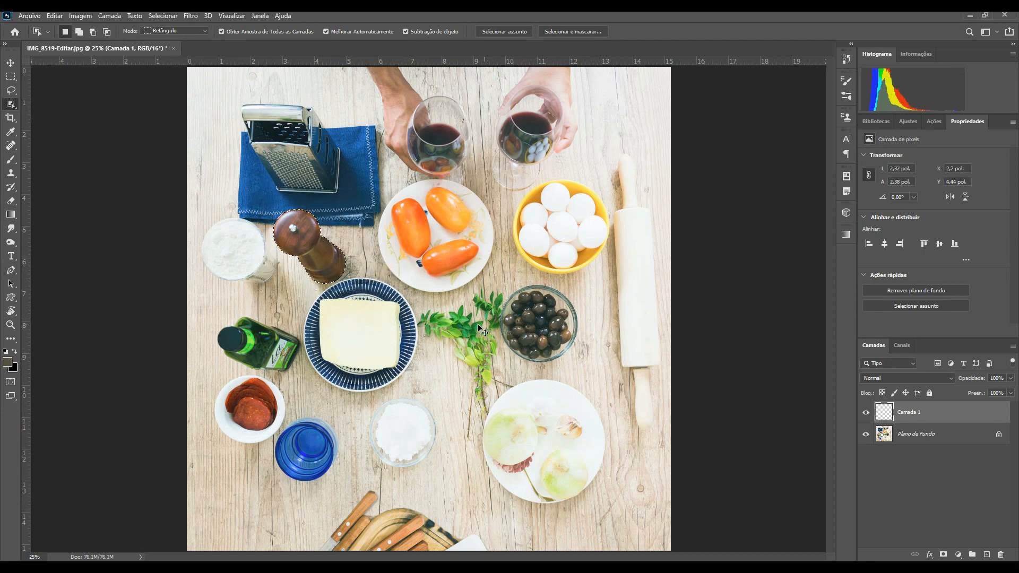
pyautogui.hotkey('ctrl', 'd')
# Step: Select the grater, tomato plate and olive bowl together in add-to-selection mode, and subtract the tomato plate in subtract mode
pyautogui.click(79, 33)
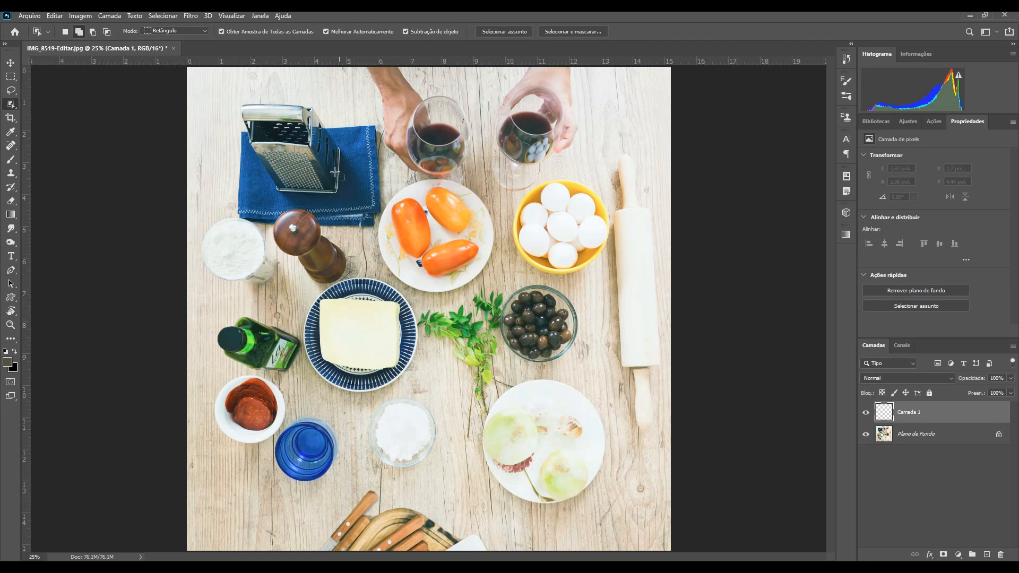
pyautogui.moveTo(221, 82); pyautogui.dragTo(456, 367)
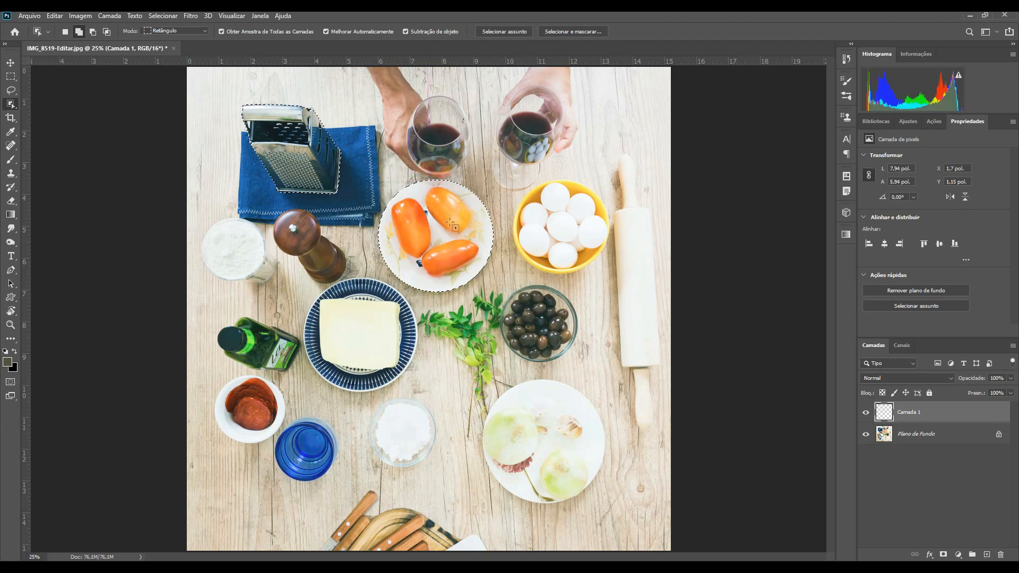
pyautogui.moveTo(494, 281); pyautogui.dragTo(581, 368)
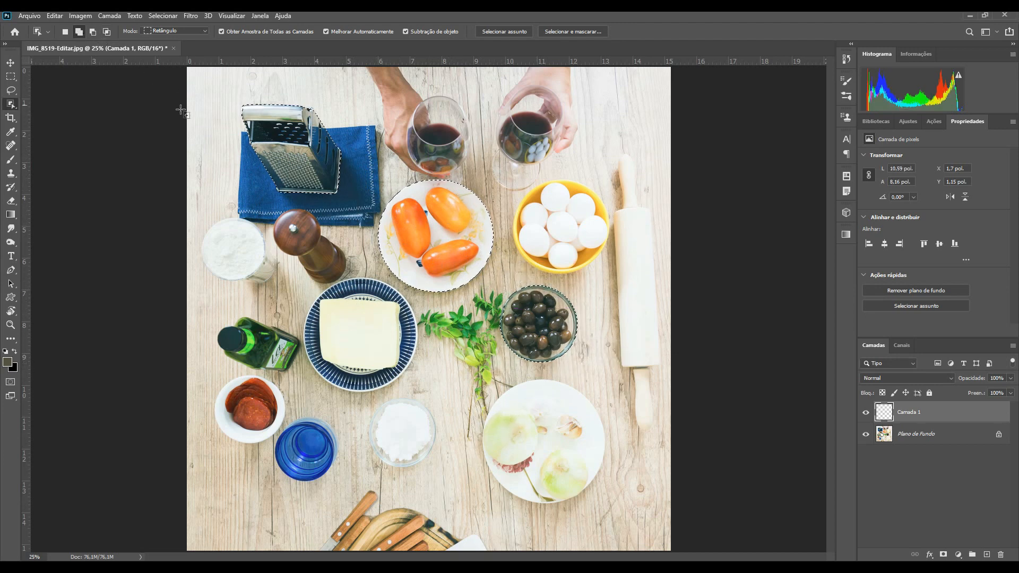
pyautogui.click(95, 32)
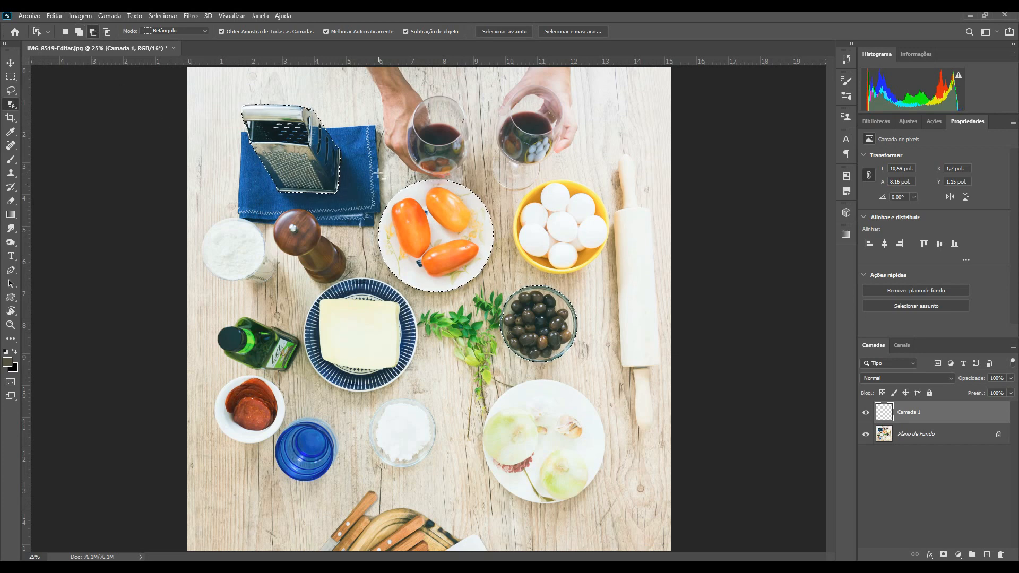
pyautogui.moveTo(365, 173); pyautogui.dragTo(476, 297)
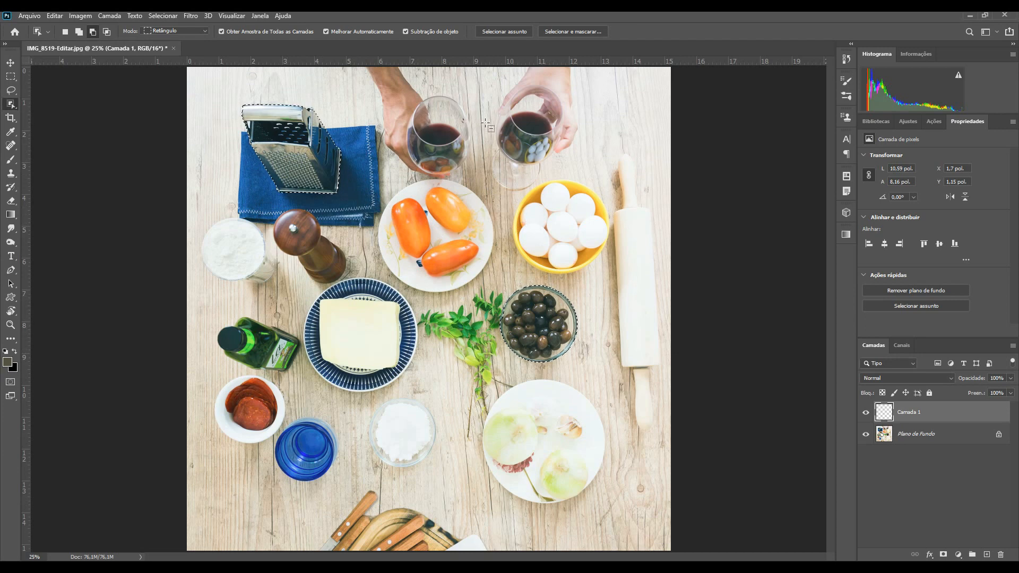
# Step: Try intersecting the grater and olive bowl selection with a rectangle around the pepper mill, undo it, and deselect
pyautogui.click(107, 32)
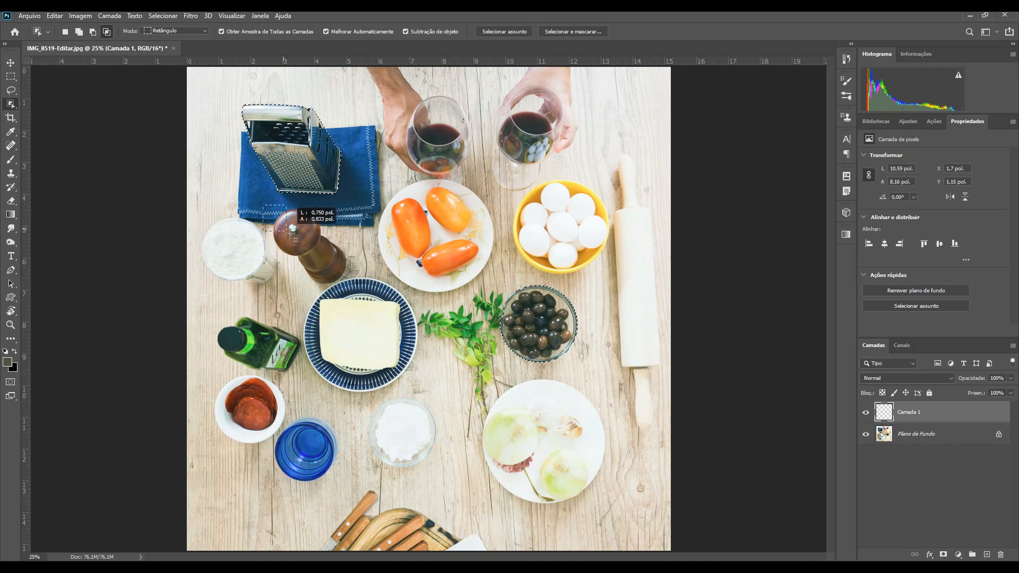
pyautogui.moveTo(293, 233); pyautogui.dragTo(357, 293)
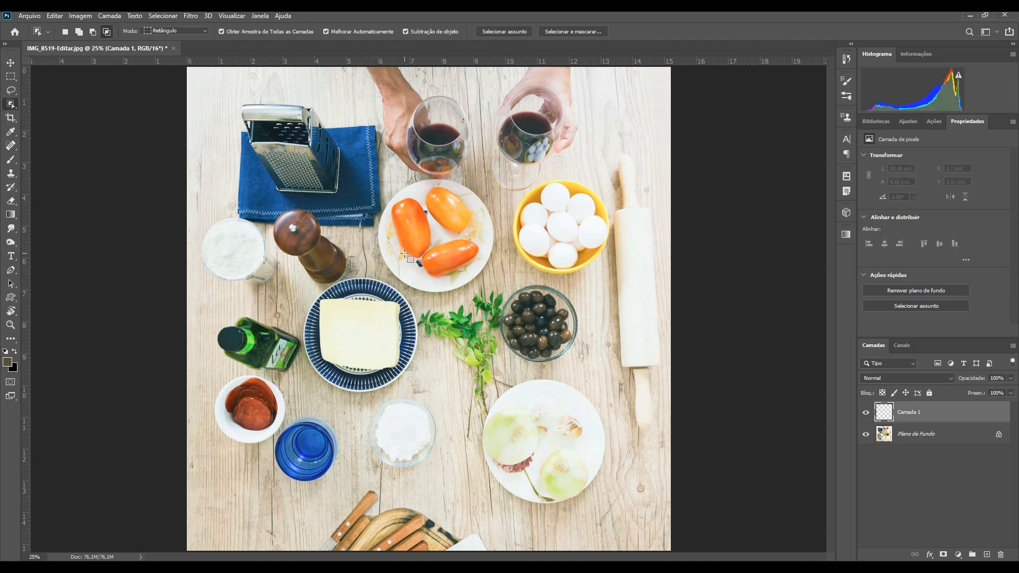
pyautogui.hotkey('ctrl', 'z')
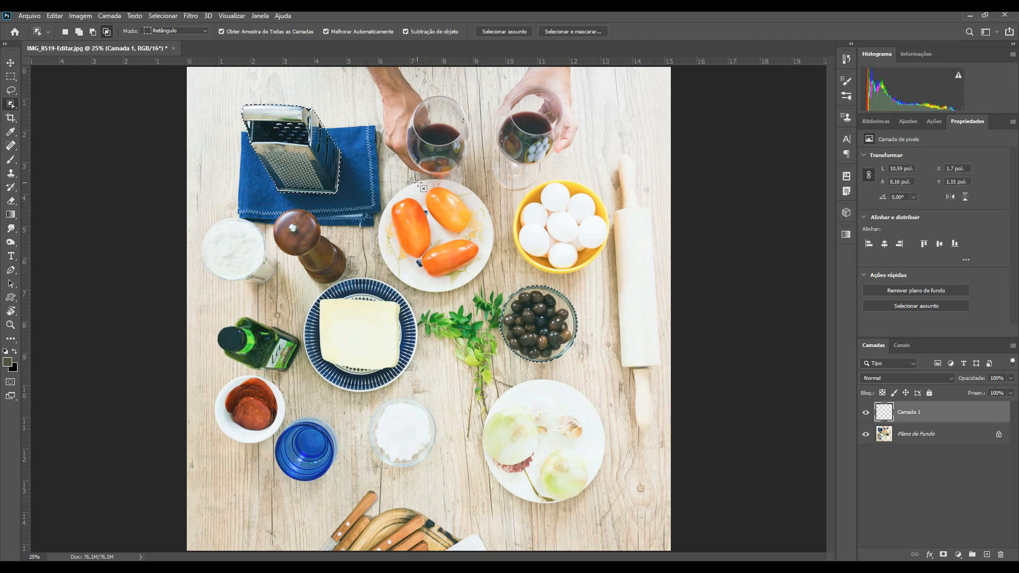
pyautogui.hotkey('ctrl', 'd')
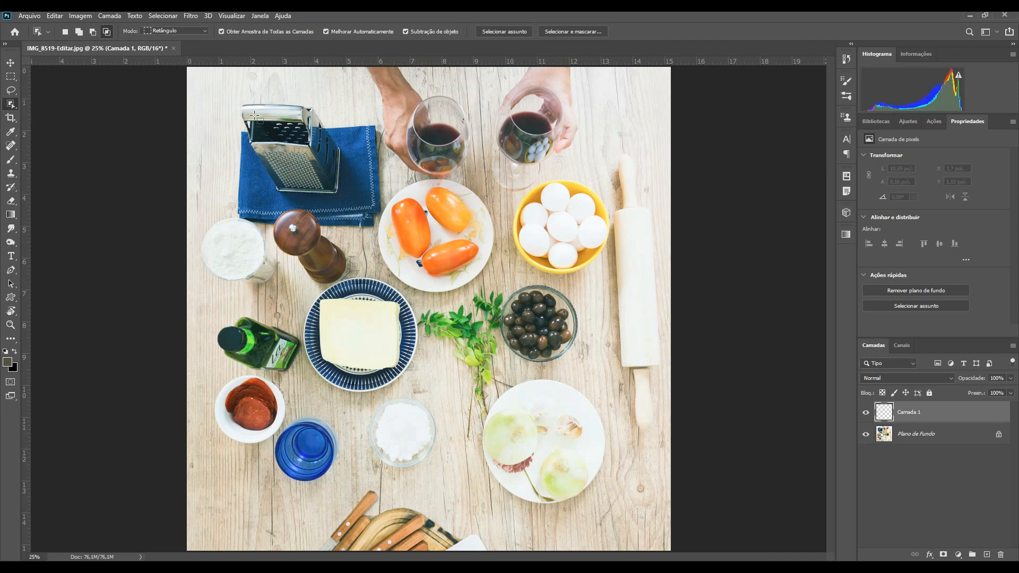
# Step: Select the tomato plate as a new selection, intersect it with a rectangle around the lowest tomato, and deselect
pyautogui.click(65, 32)
pyautogui.moveTo(367, 172); pyautogui.dragTo(473, 274)
pyautogui.click(106, 32)
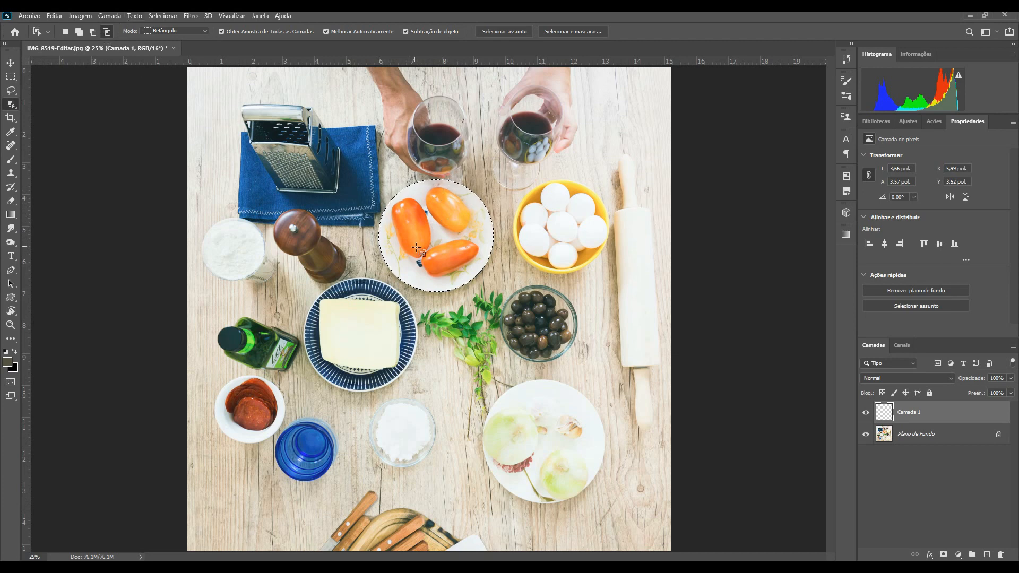
pyautogui.moveTo(419, 236); pyautogui.dragTo(480, 277)
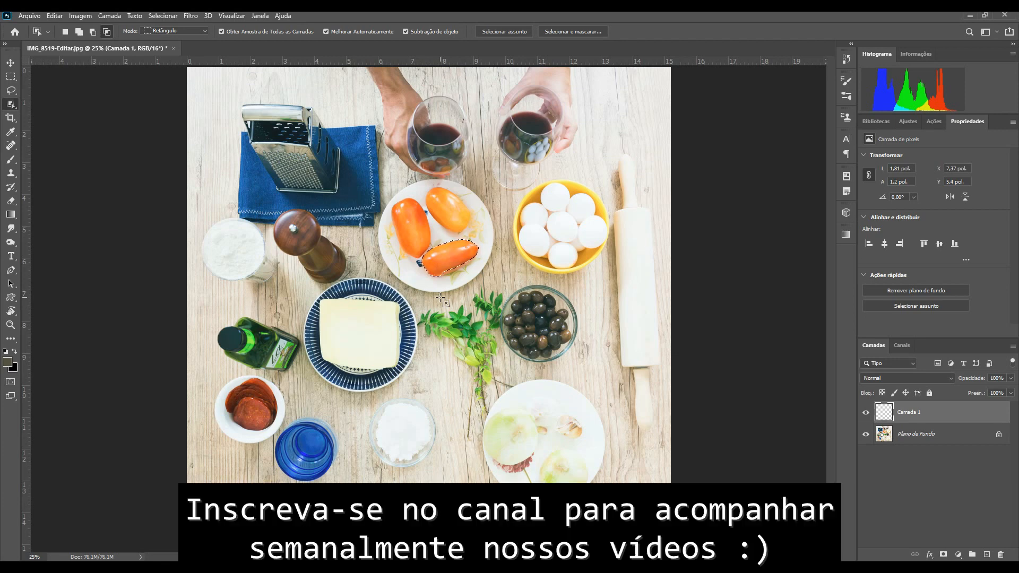
pyautogui.hotkey('ctrl', 'd')
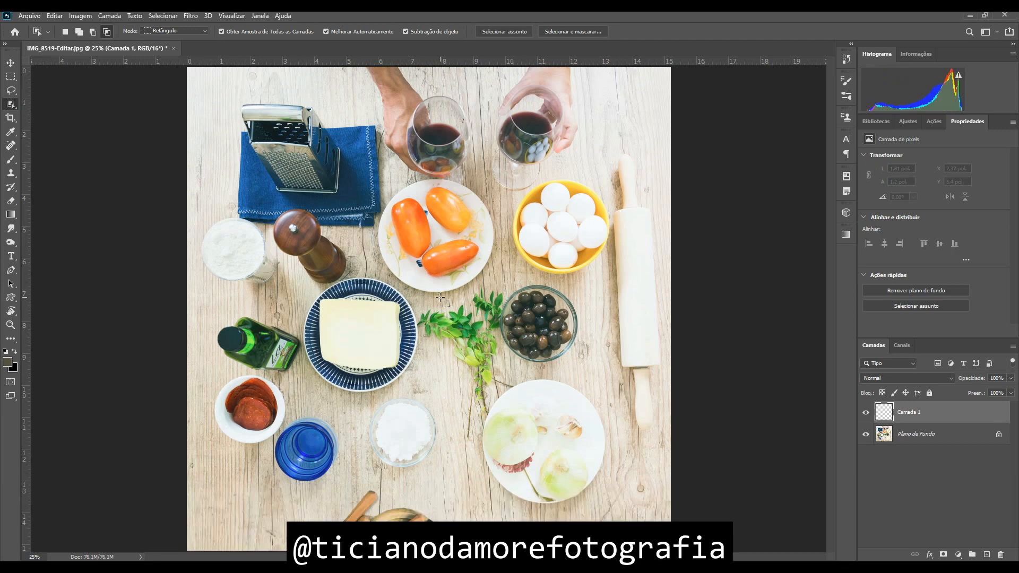